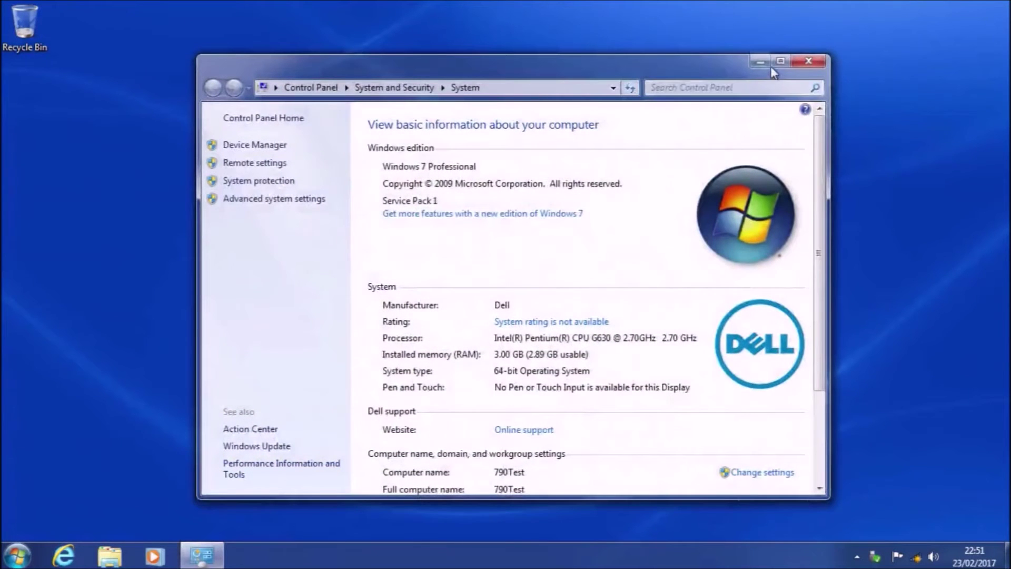
Close the System properties window and open System Information maximized by running msinfo32.
click(780, 61)
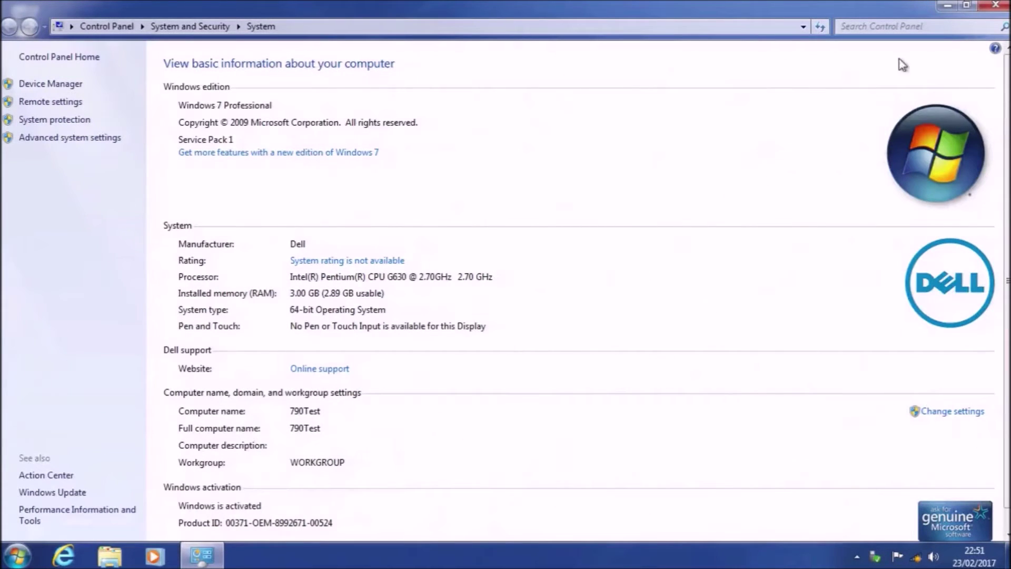
click(1000, 5)
key(super+r)
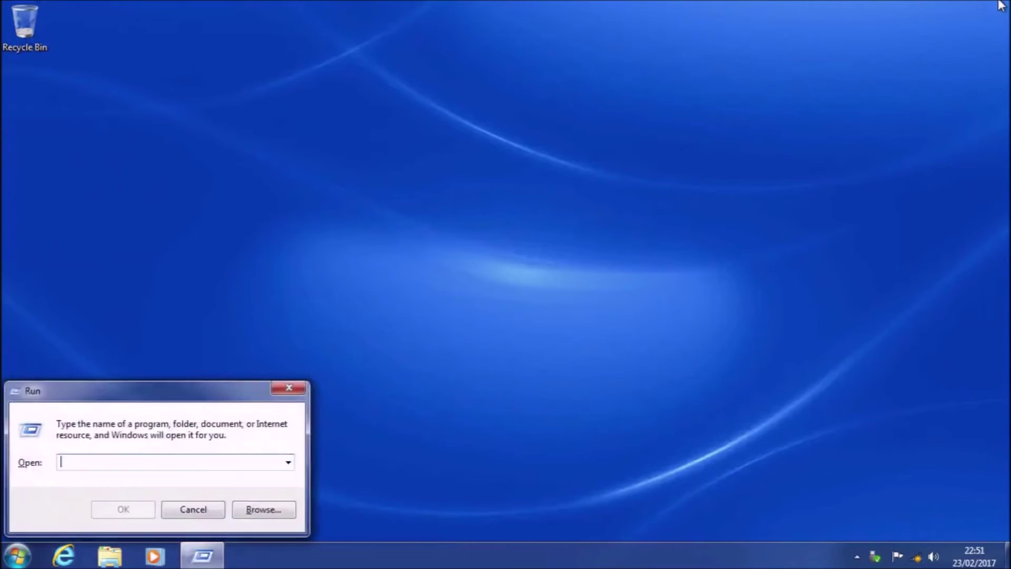
text(msinfo32)
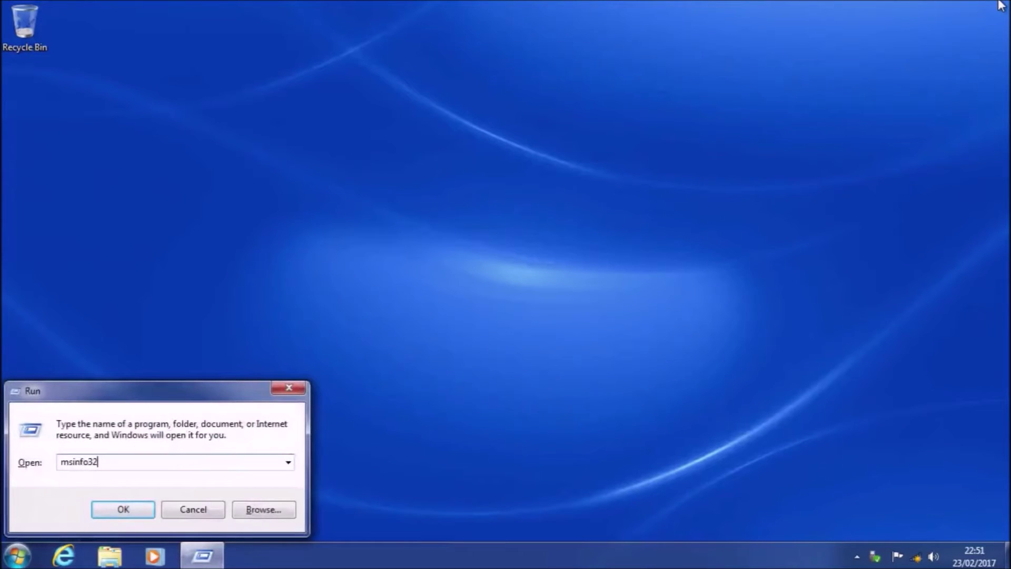
key(Return)
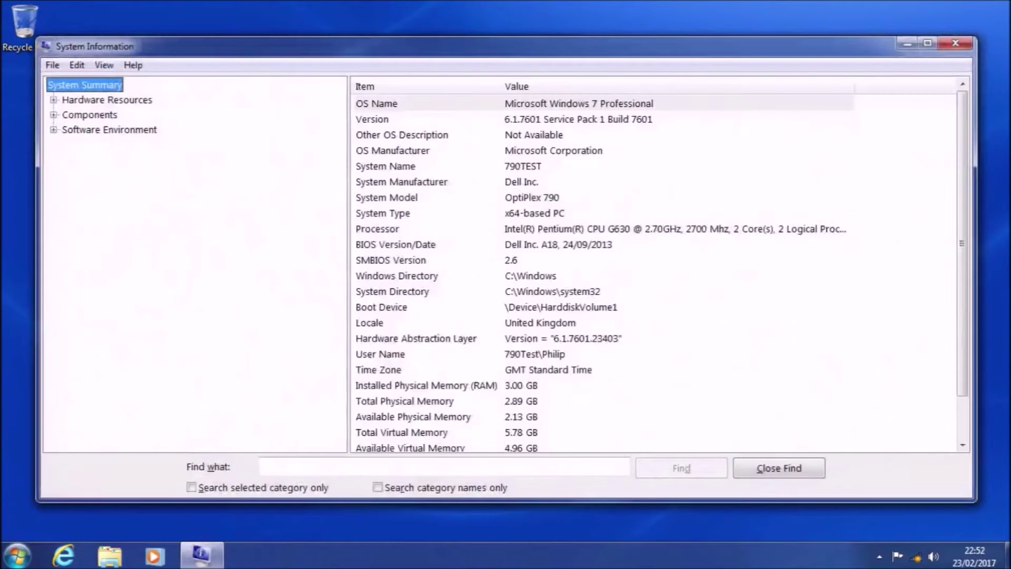
click(928, 43)
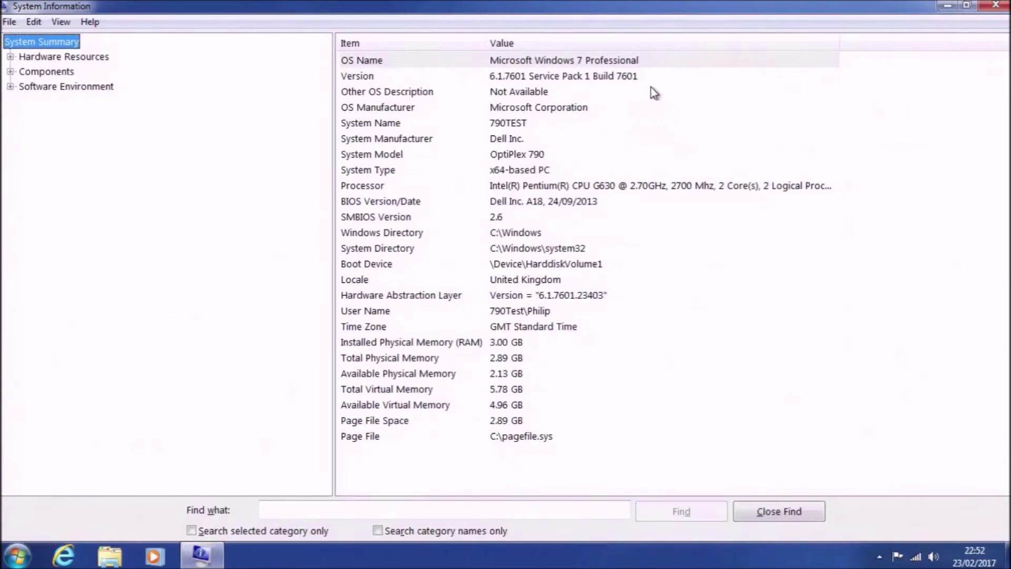
Examine the Windows version, system manufacturer, model, system type and BIOS entries in the System Summary, and close System Information.
click(661, 64)
click(662, 76)
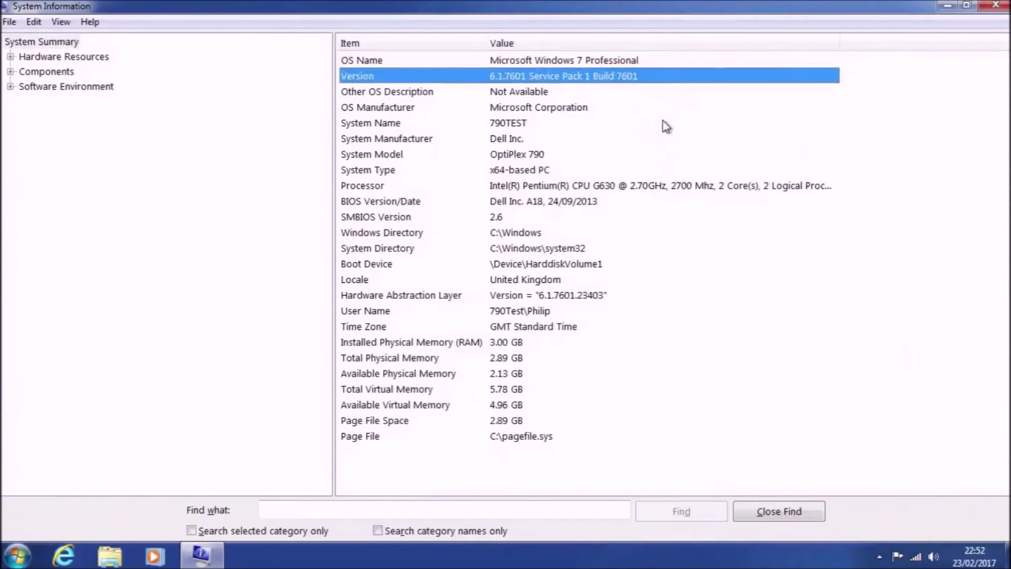
click(661, 141)
click(665, 155)
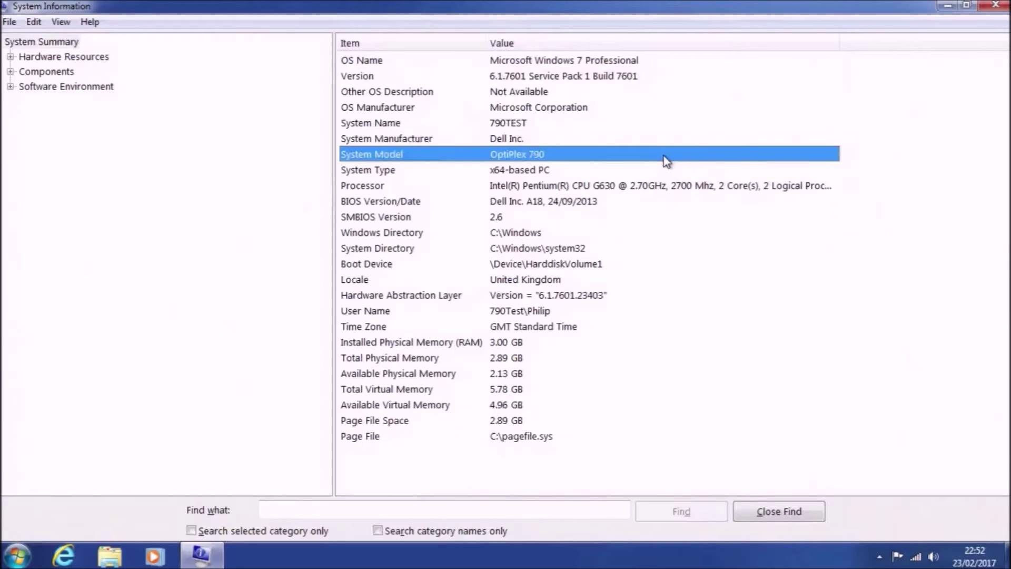
click(668, 169)
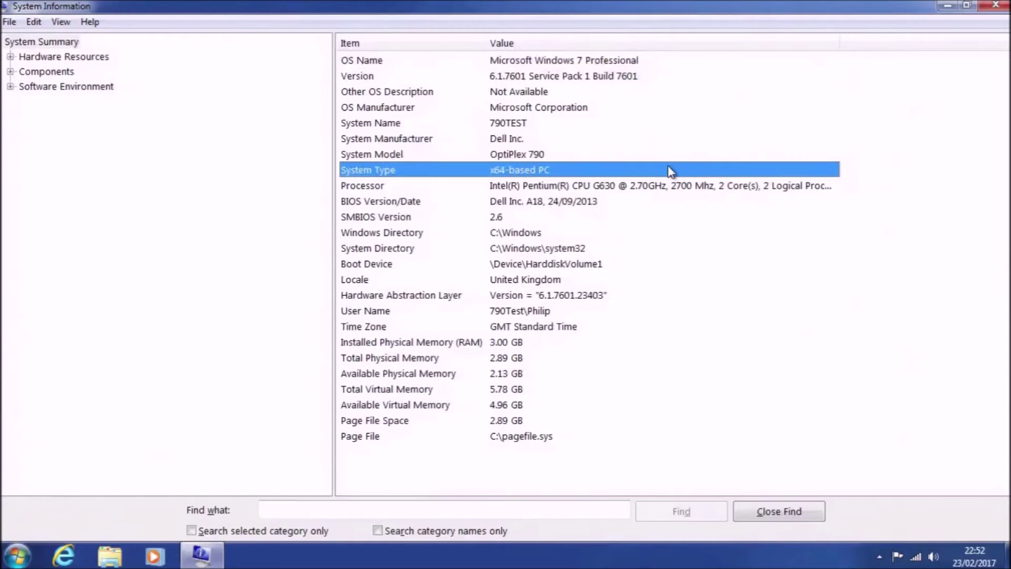
click(666, 218)
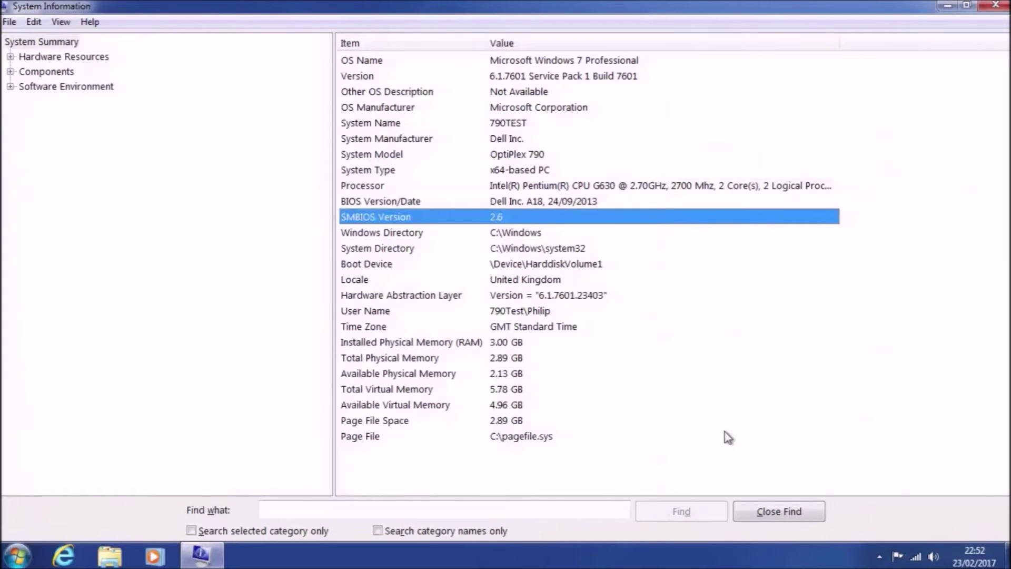
click(995, 5)
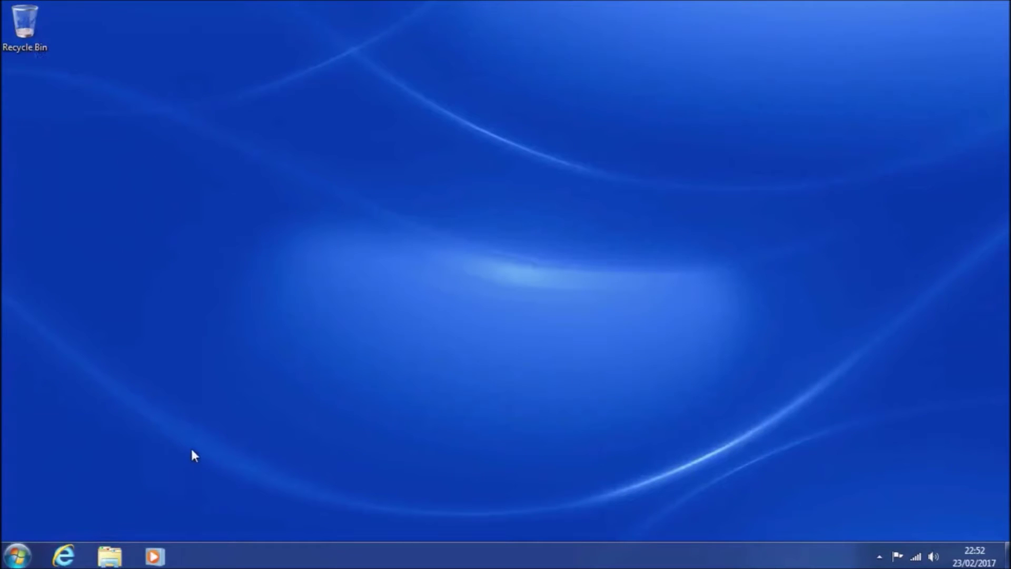
Open the sources folder on the ESD-ISO (E:) USB drive in a maximized Explorer window.
click(16, 556)
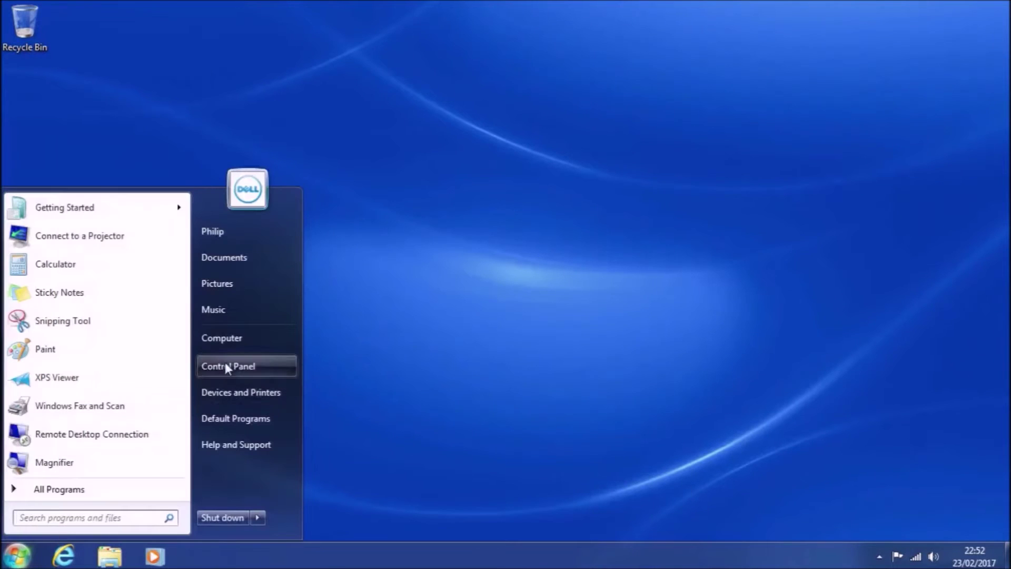
click(229, 348)
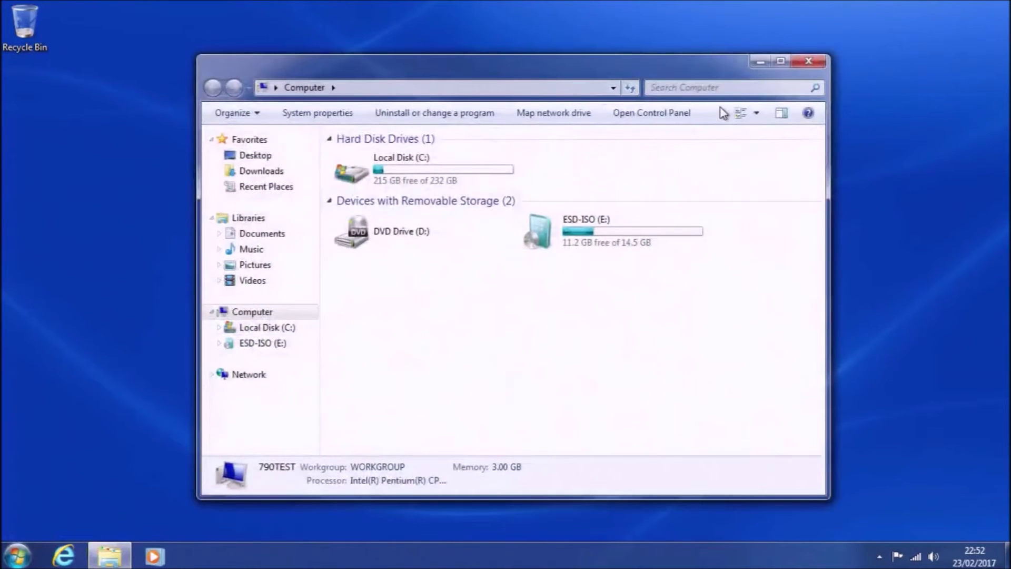
double_click(645, 249)
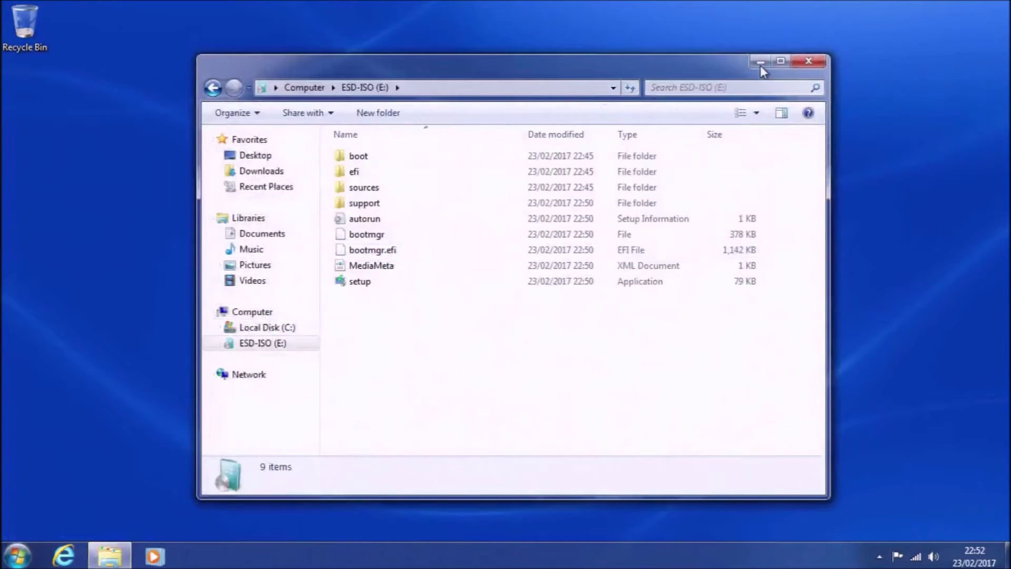
click(776, 60)
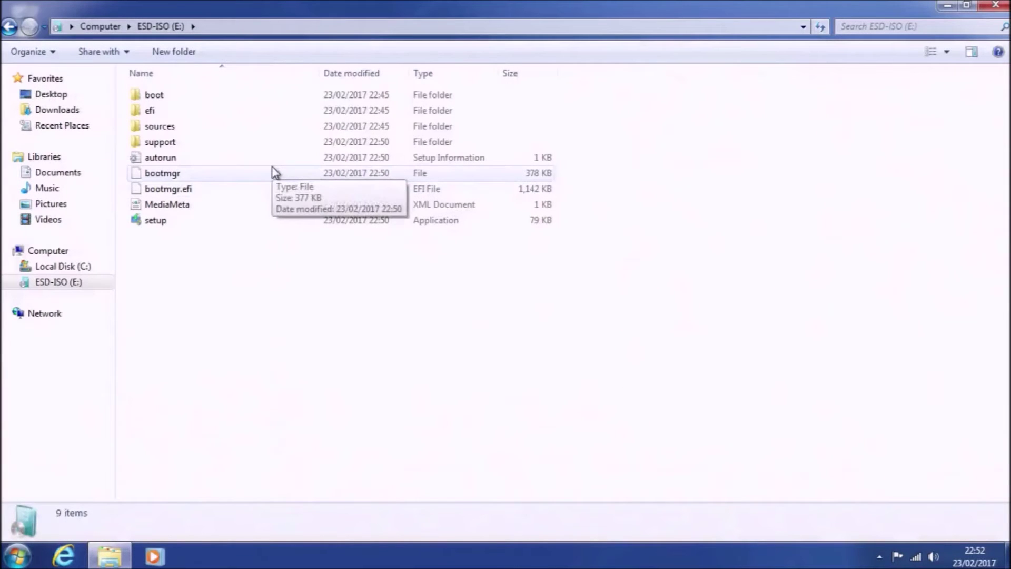
double_click(245, 128)
Find the gatherosstate application in the sources folder and copy it.
scroll(269, 317, down, 12)
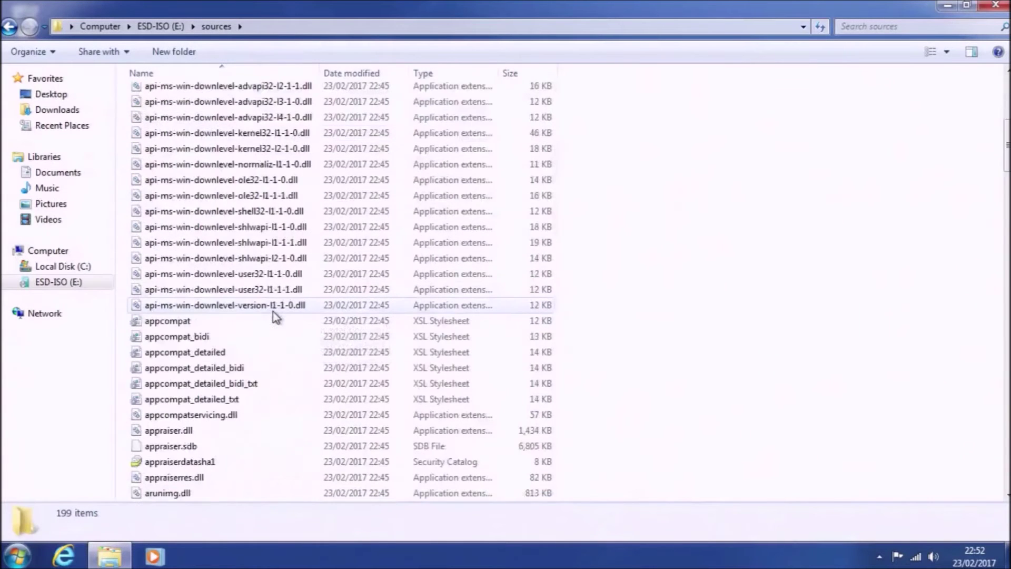
scroll(276, 317, down, 14)
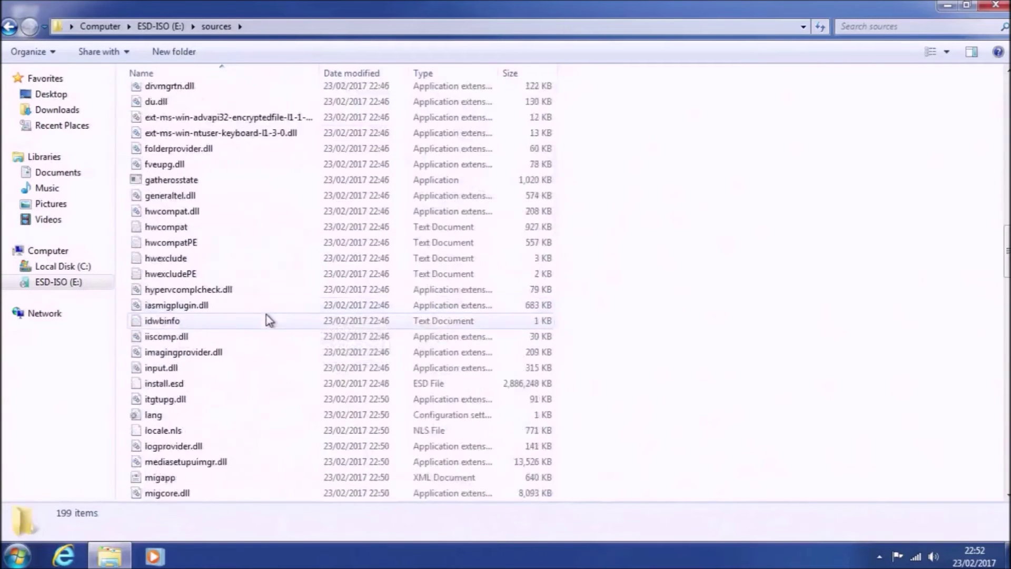
scroll(207, 372, down, 1)
scroll(204, 372, up, 2)
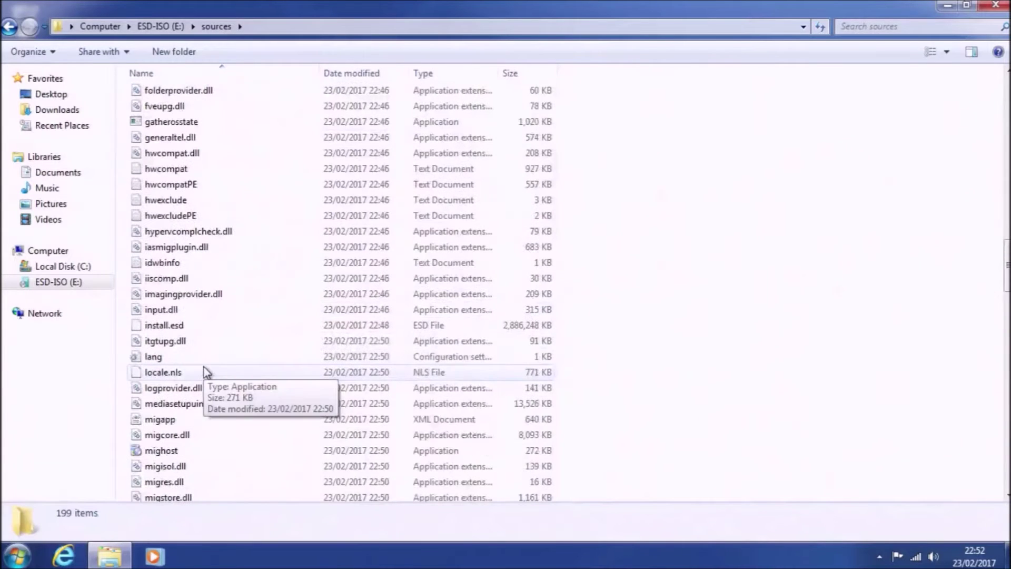
right_click(175, 125)
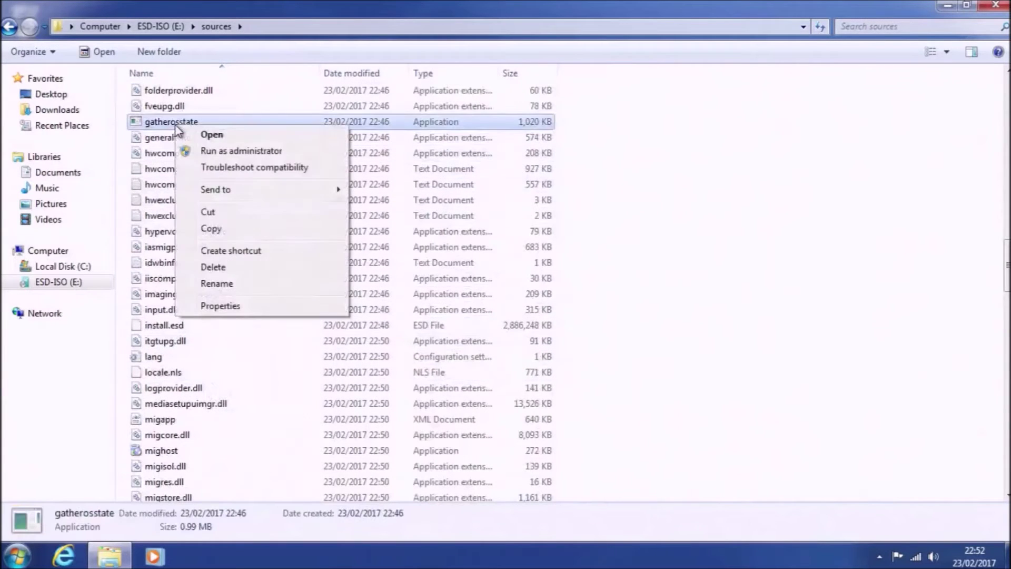
click(226, 232)
Minimize the folder window, paste gatherosstate onto the desktop and place its icon below the Recycle Bin.
click(948, 5)
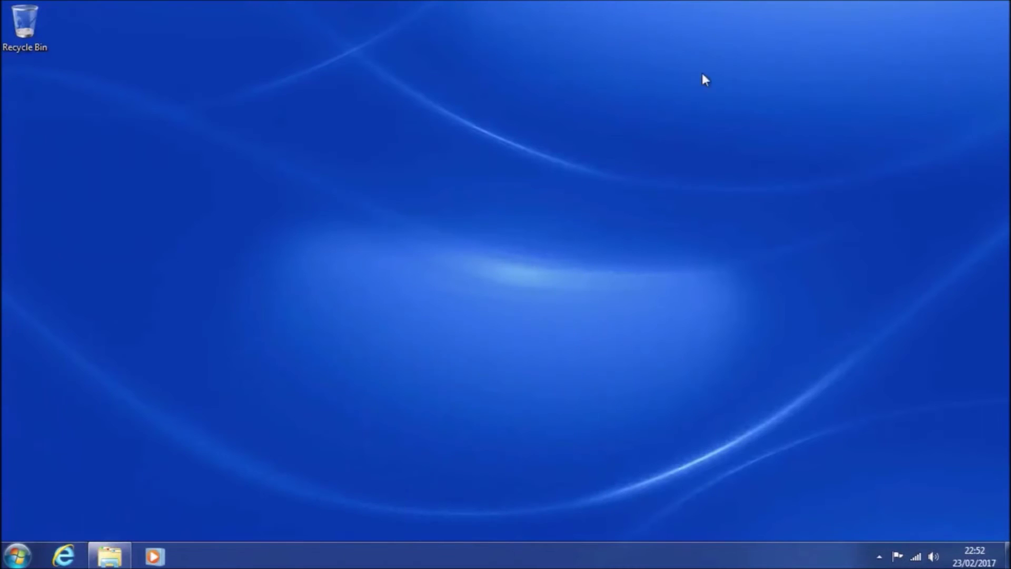
right_click(124, 122)
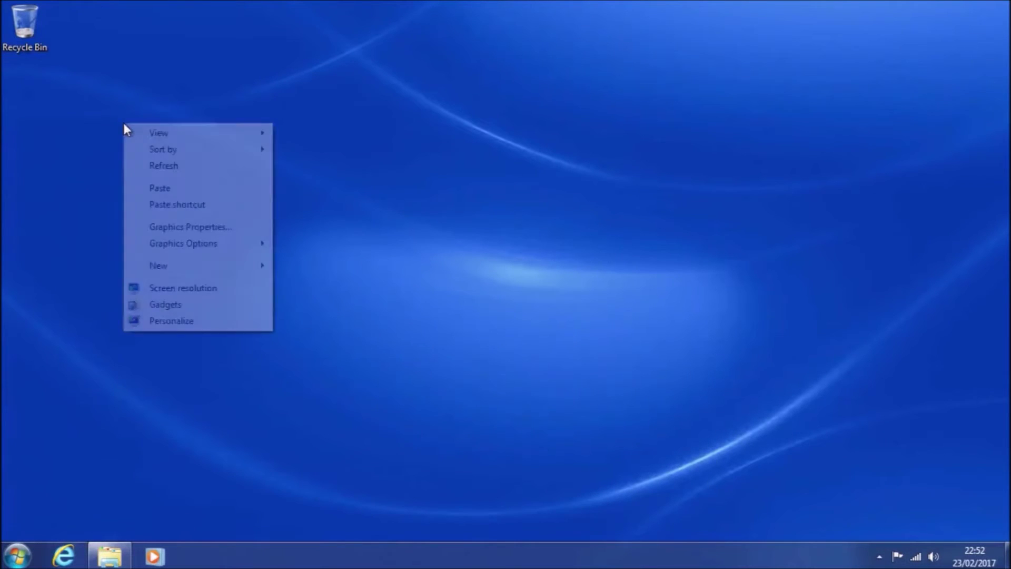
click(176, 191)
drag(162, 117, 51, 97)
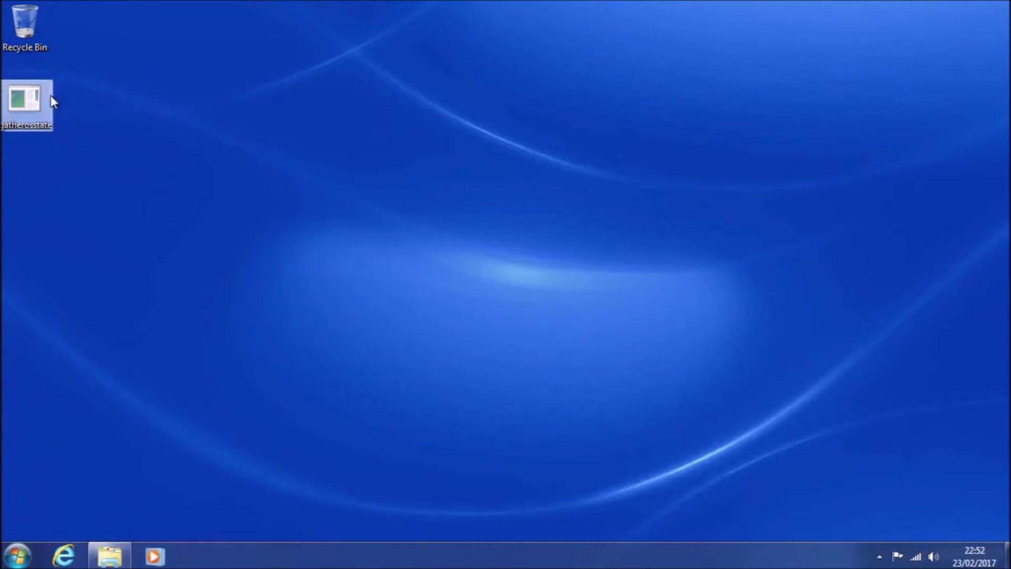
Run gatherosstate from the desktop as administrator and allow it to make changes to the computer.
right_click(51, 98)
click(99, 122)
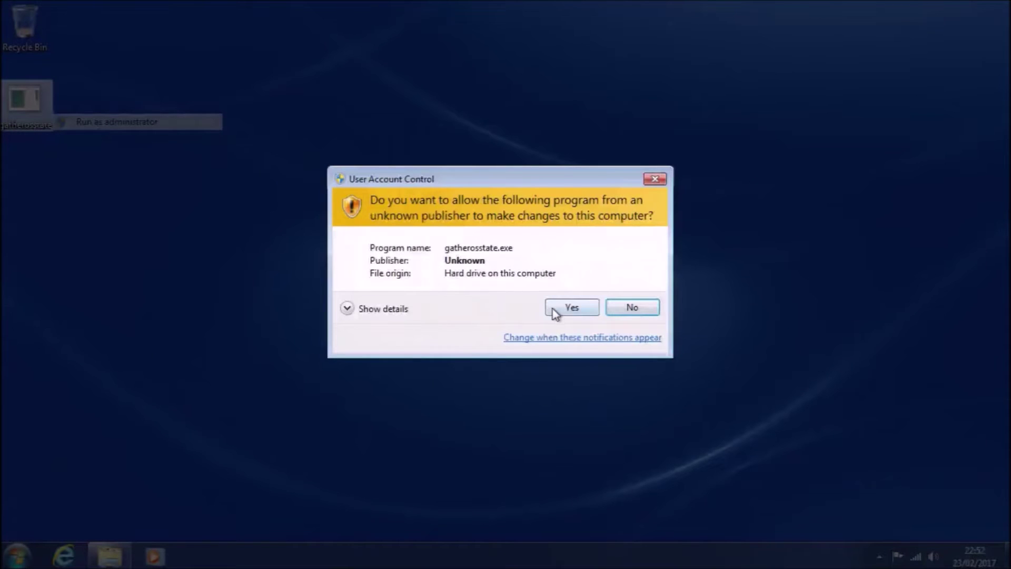
click(559, 312)
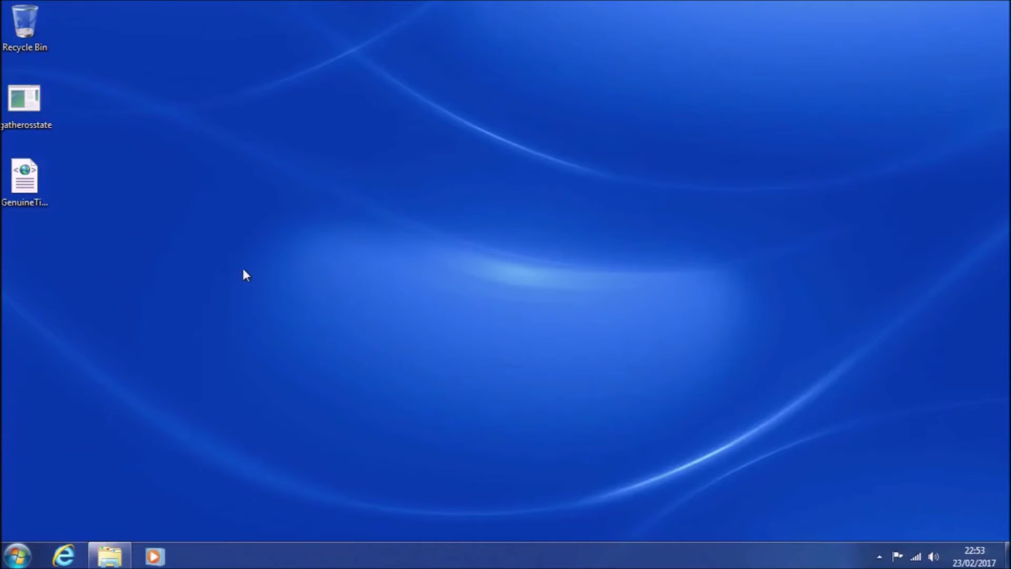
Copy the GenuineTicket file from the desktop.
click(50, 198)
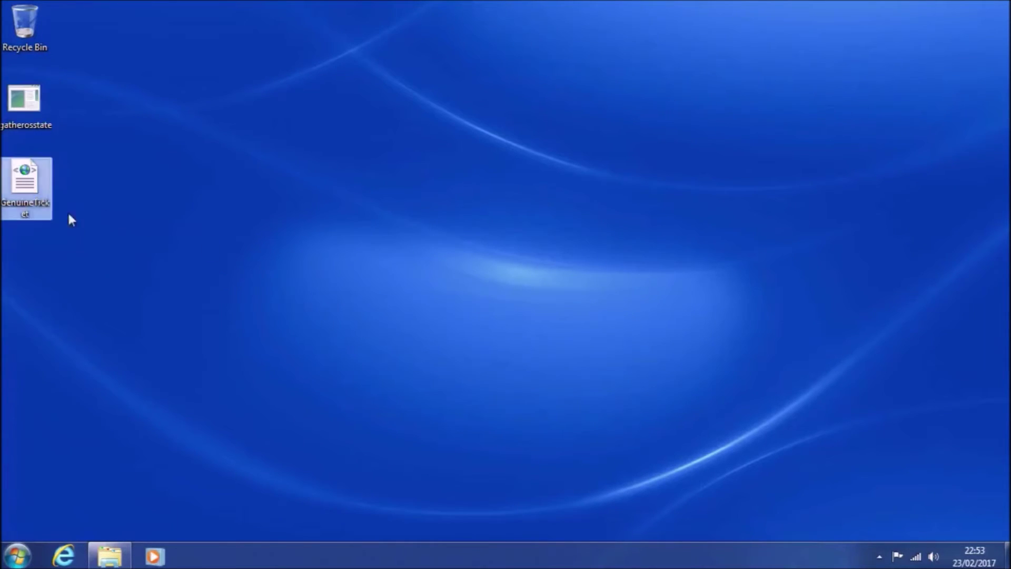
right_click(52, 199)
click(24, 178)
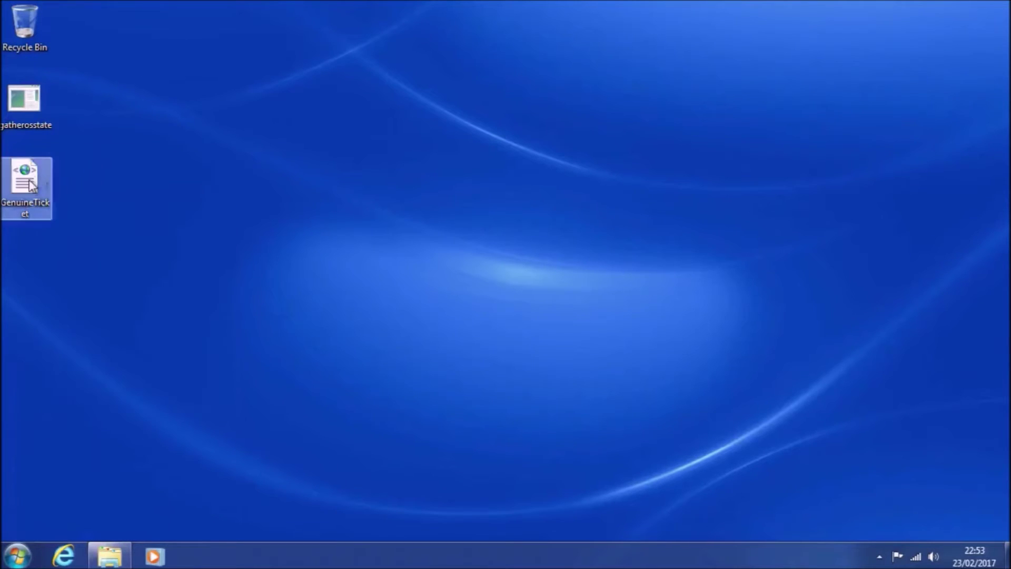
right_click(28, 181)
click(64, 324)
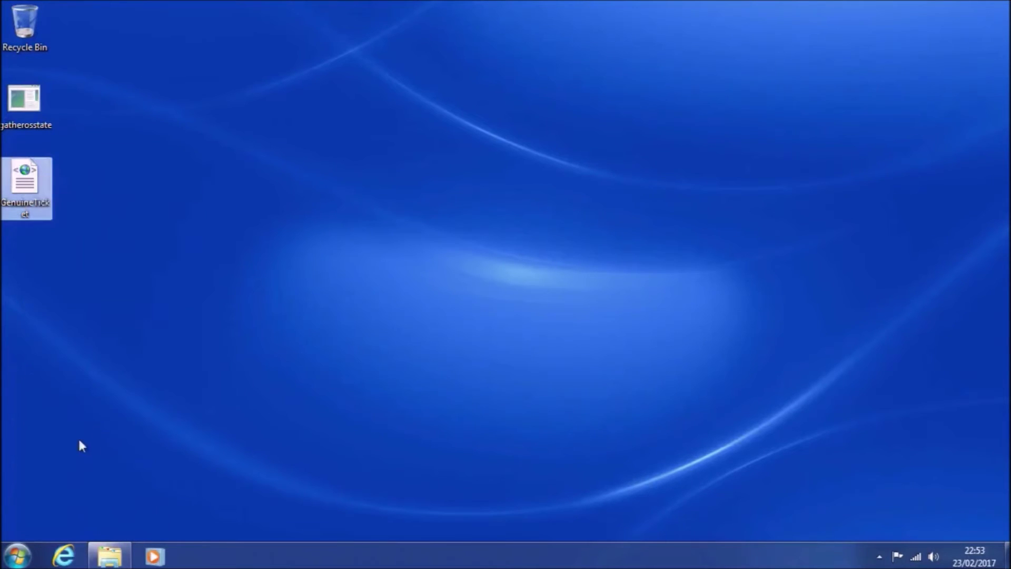
Paste the GenuineTicket file into the root of the ESD-ISO (E:) USB drive.
click(16, 554)
click(220, 340)
click(605, 257)
double_click(605, 257)
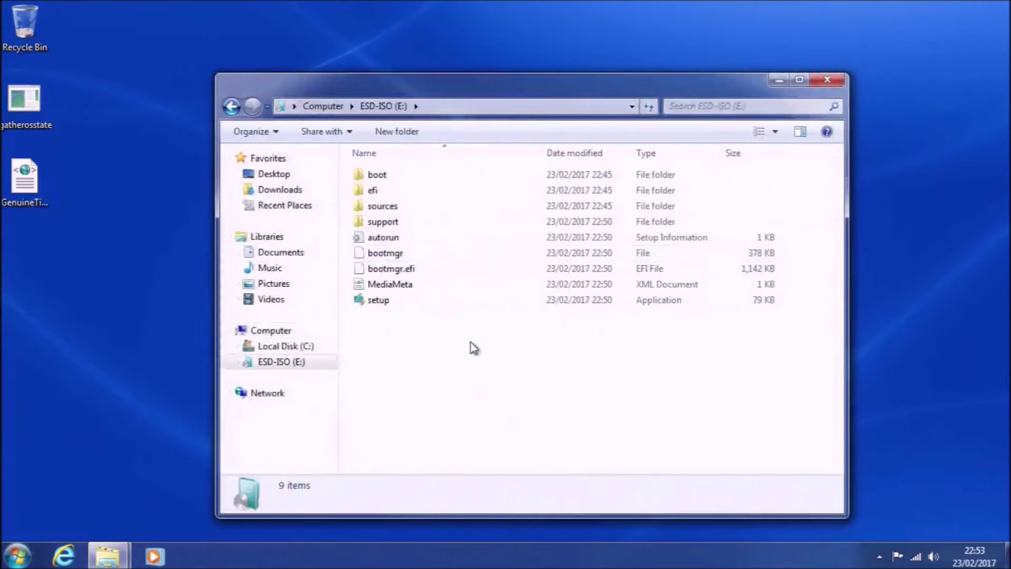
right_click(449, 383)
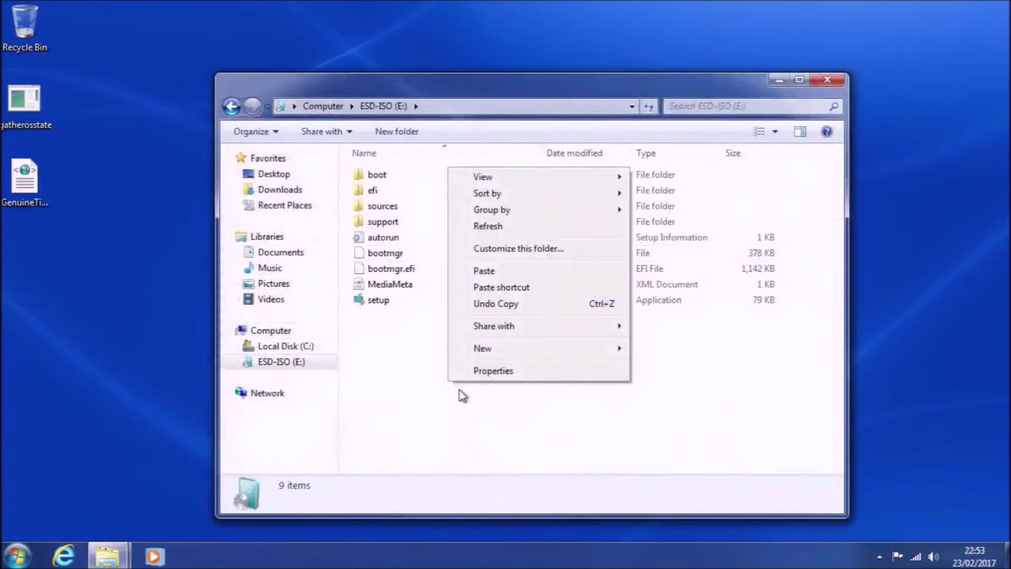
click(514, 271)
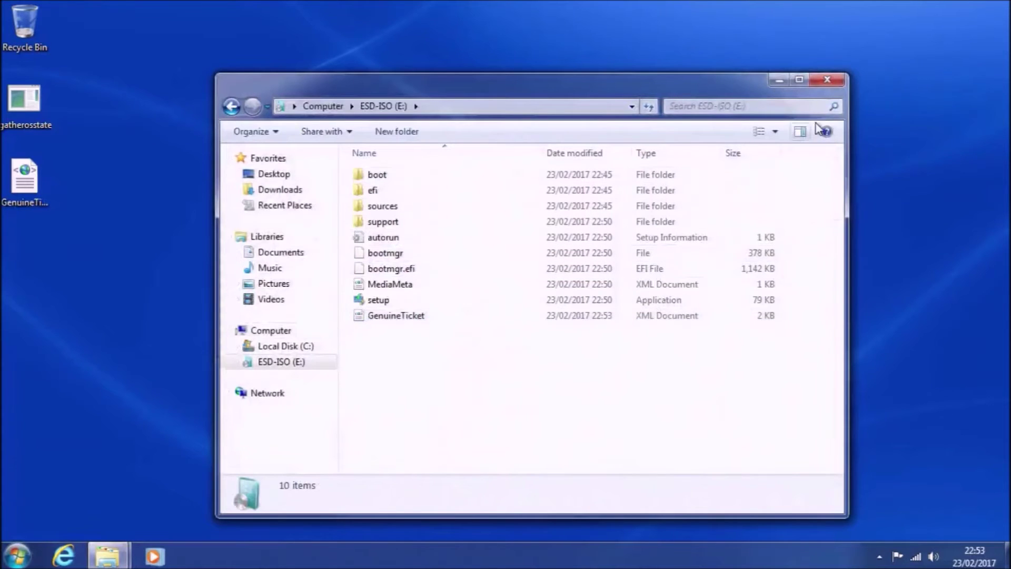
Close the USB drive window and shut down the computer.
click(828, 80)
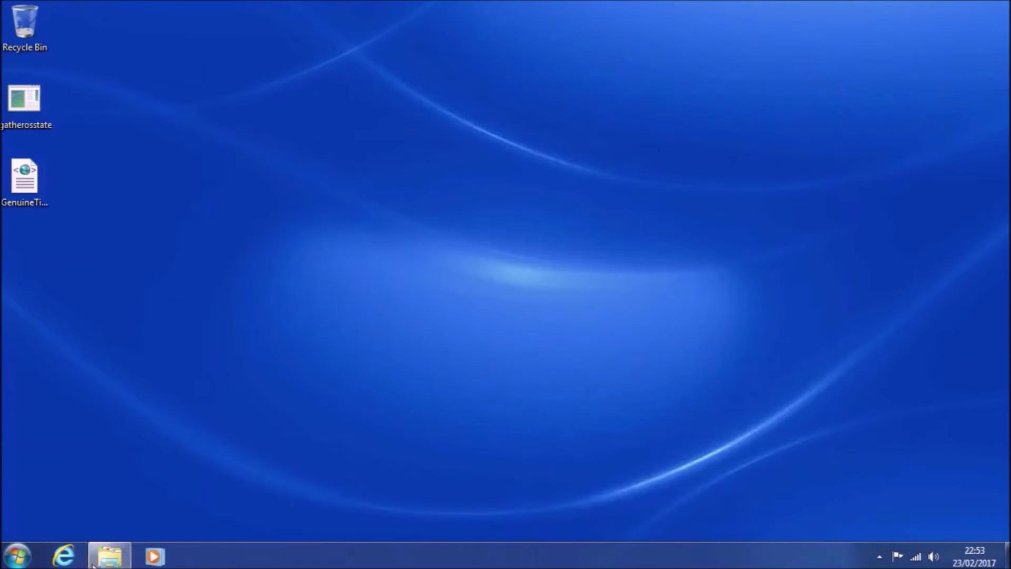
click(16, 555)
click(231, 519)
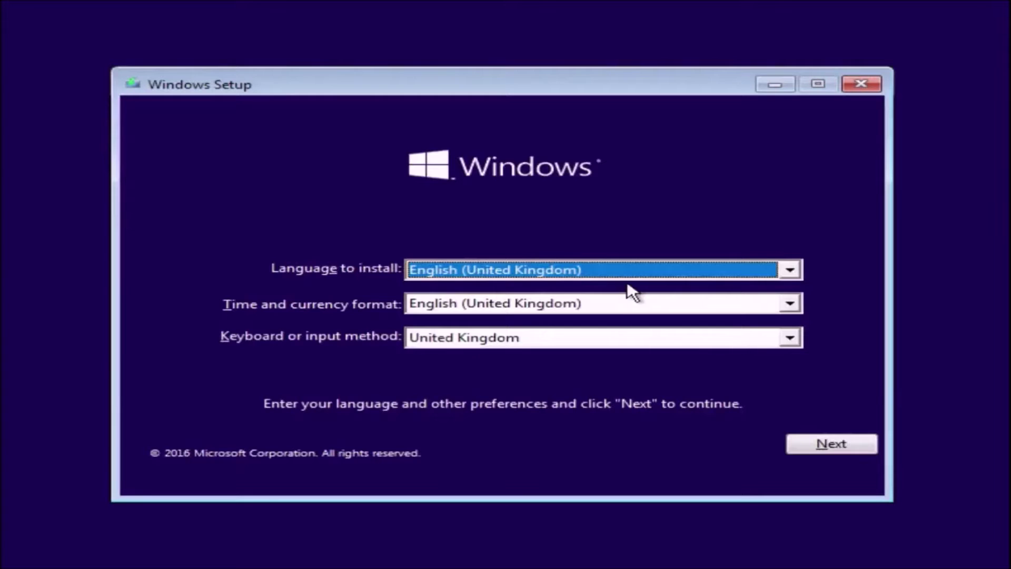
Start the Windows installation with English (United Kingdom) and United Kingdom keyboard settings, and continue without a product key.
click(817, 442)
click(501, 293)
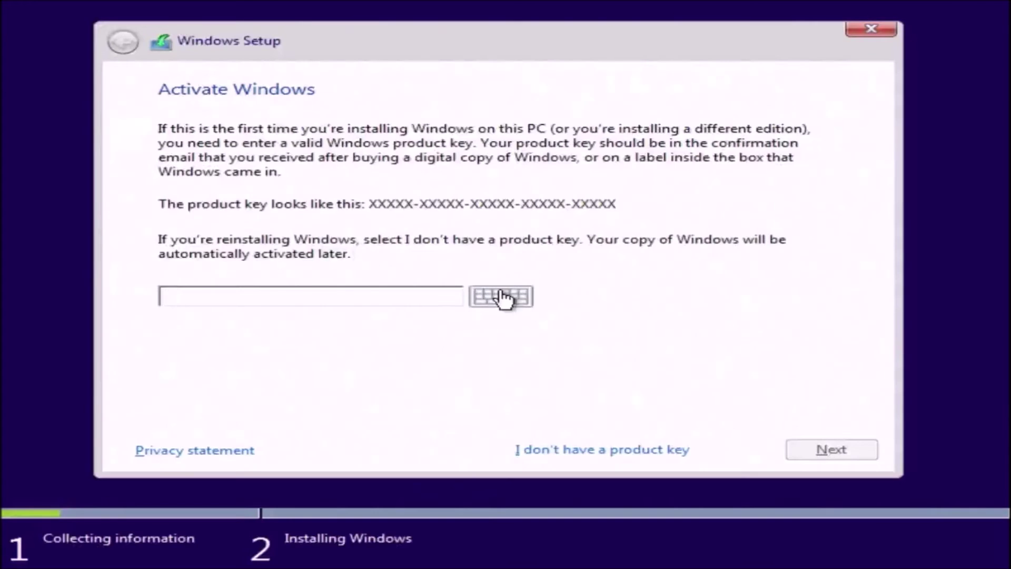
click(581, 451)
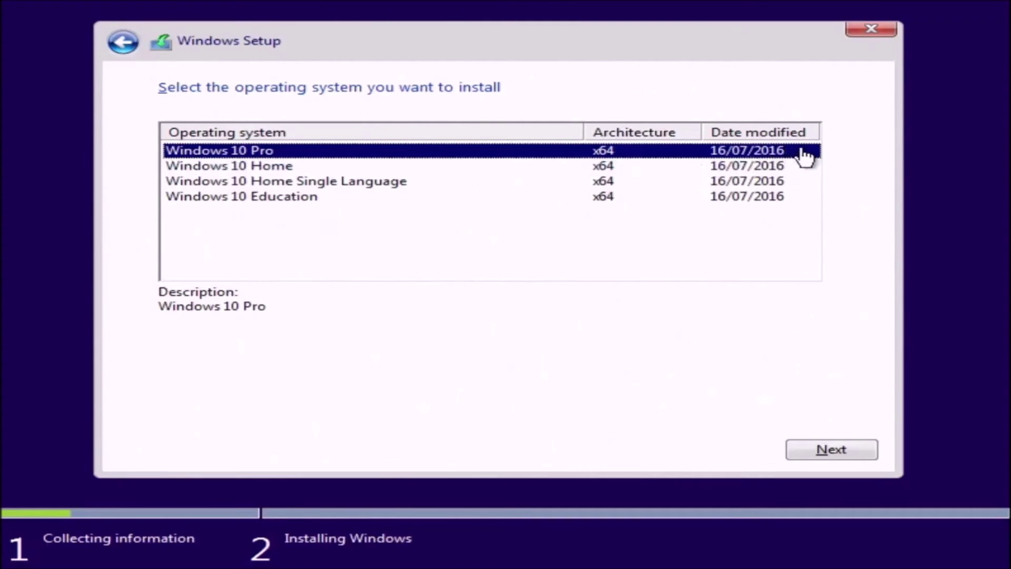
Choose Windows 10 Pro x64 as the operating system to install and accept the licence terms.
click(860, 449)
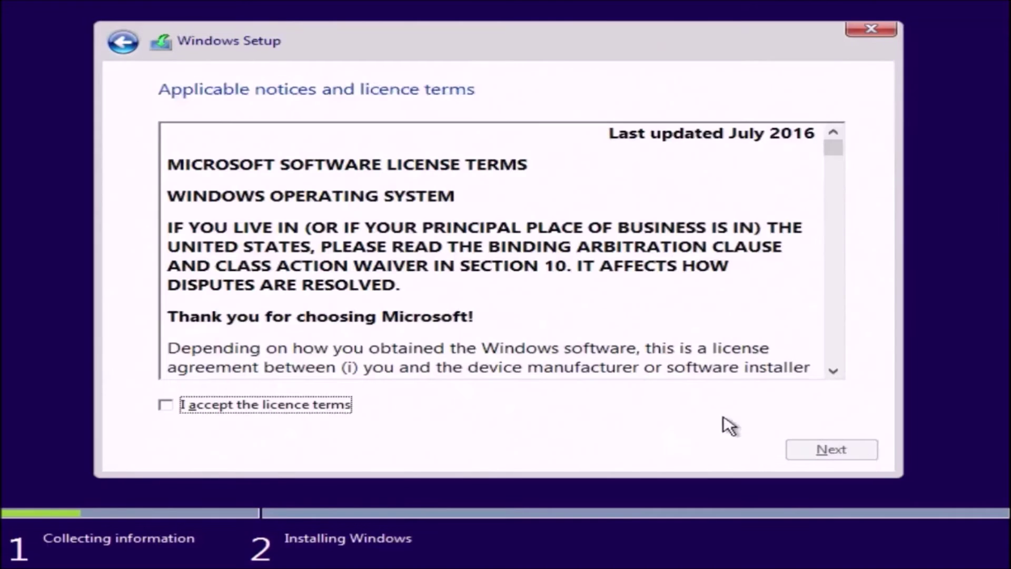
click(173, 406)
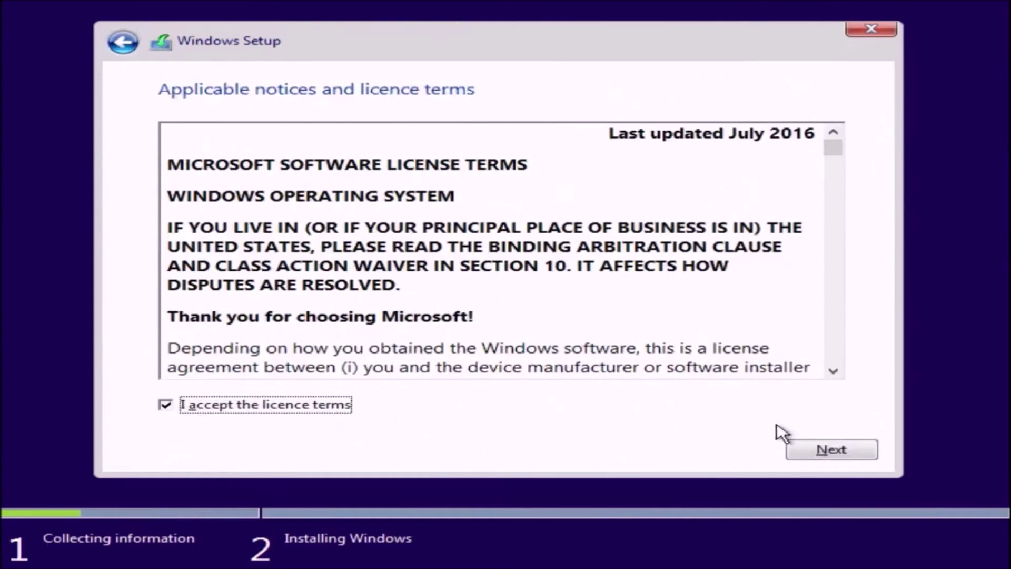
Choose the custom Windows-only installation and delete the 100 MB System partition on Drive 0.
click(814, 450)
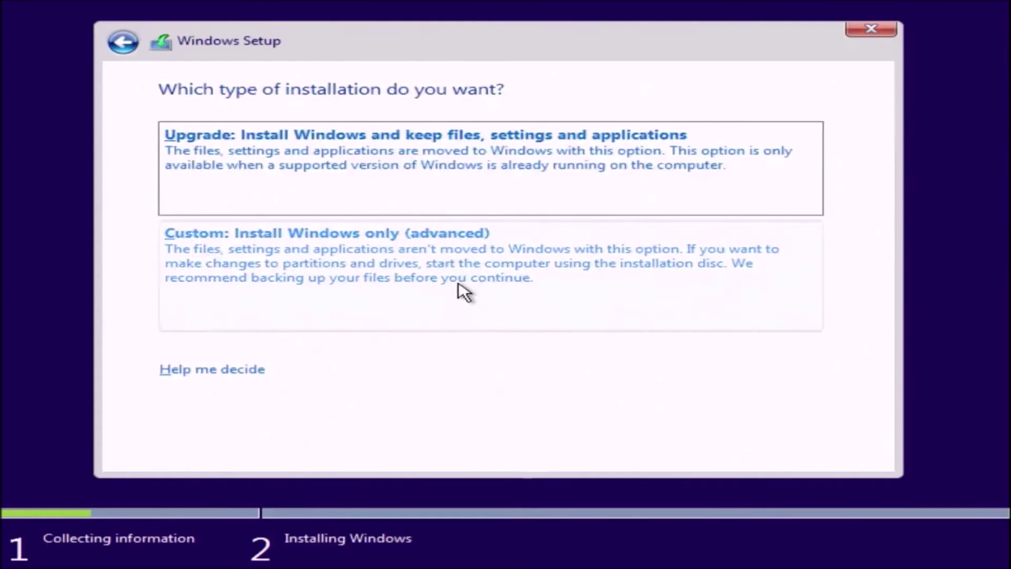
click(460, 283)
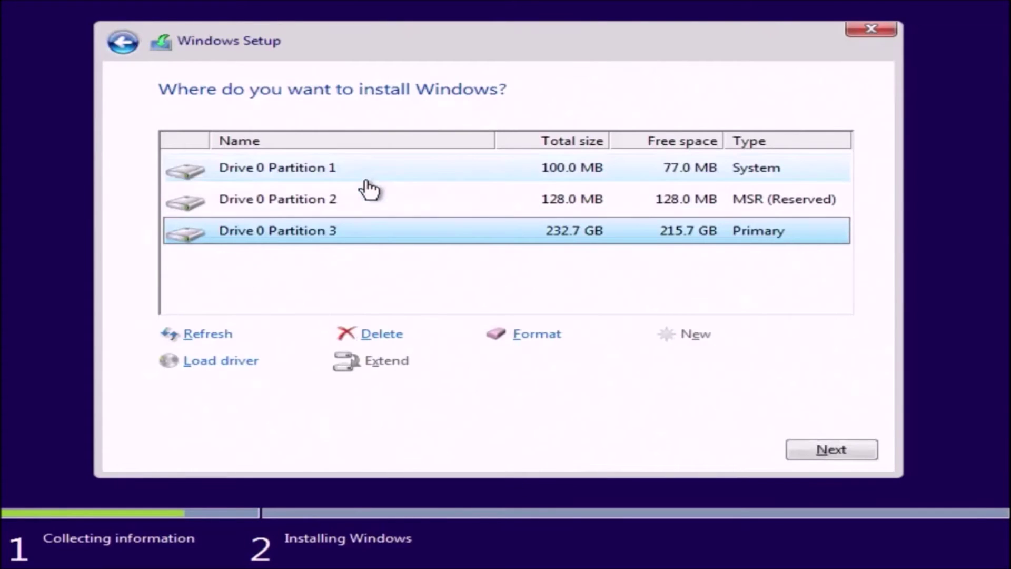
click(364, 188)
click(377, 333)
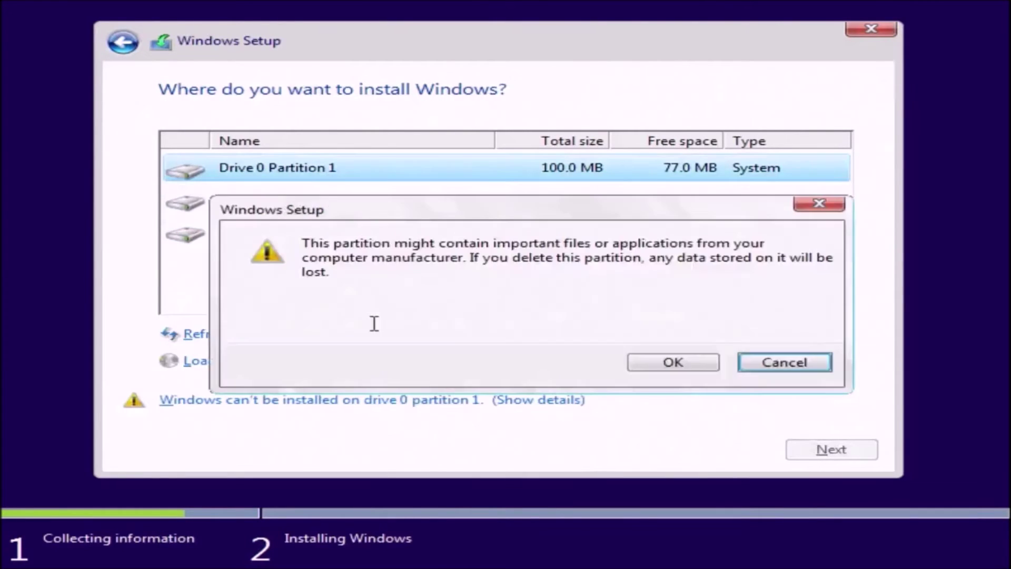
click(651, 362)
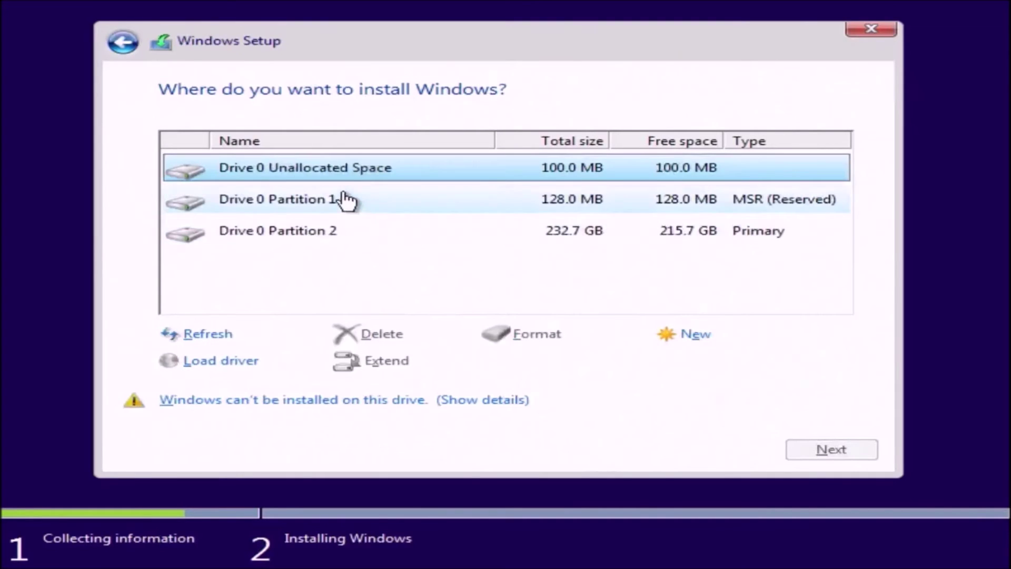
Delete the MSR and Primary partitions on Drive 0 and start installing Windows on the unallocated space.
click(345, 199)
click(380, 333)
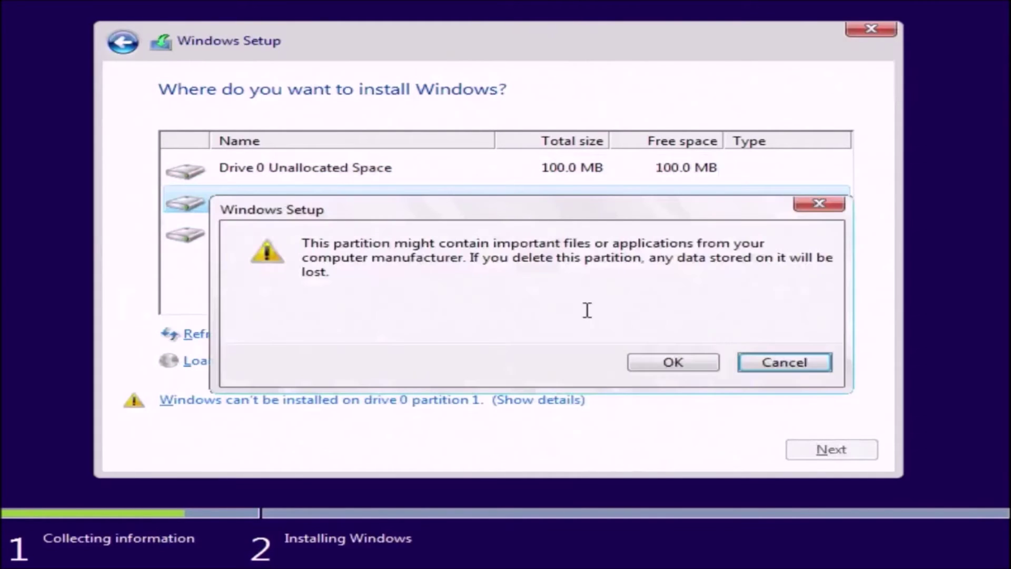
click(670, 365)
click(332, 207)
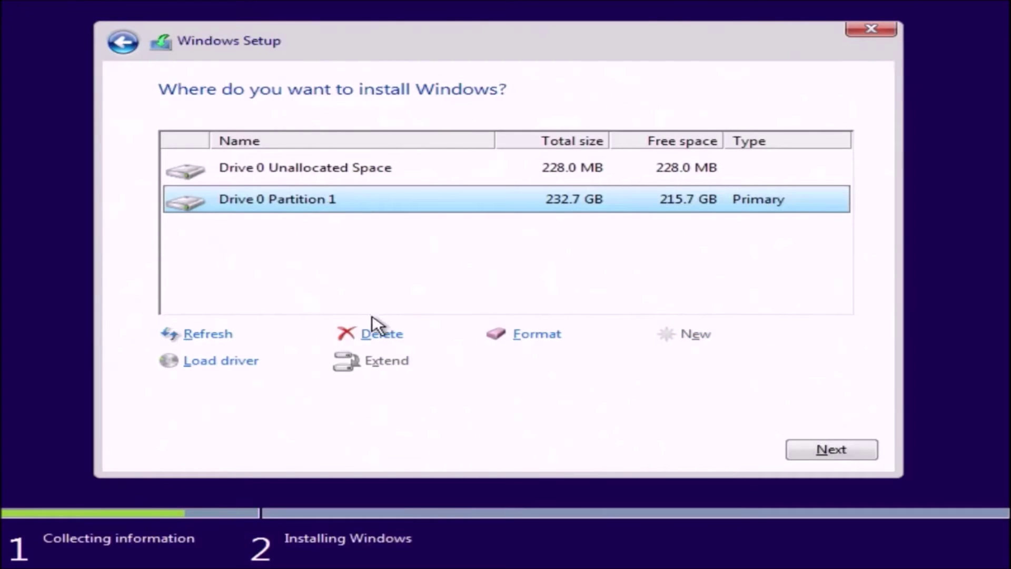
click(380, 334)
click(675, 365)
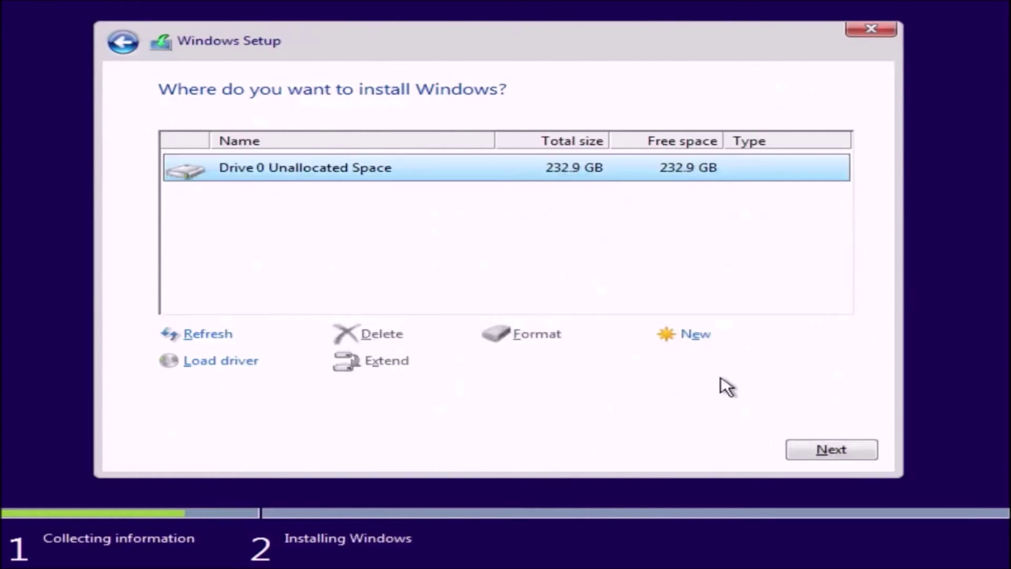
click(830, 451)
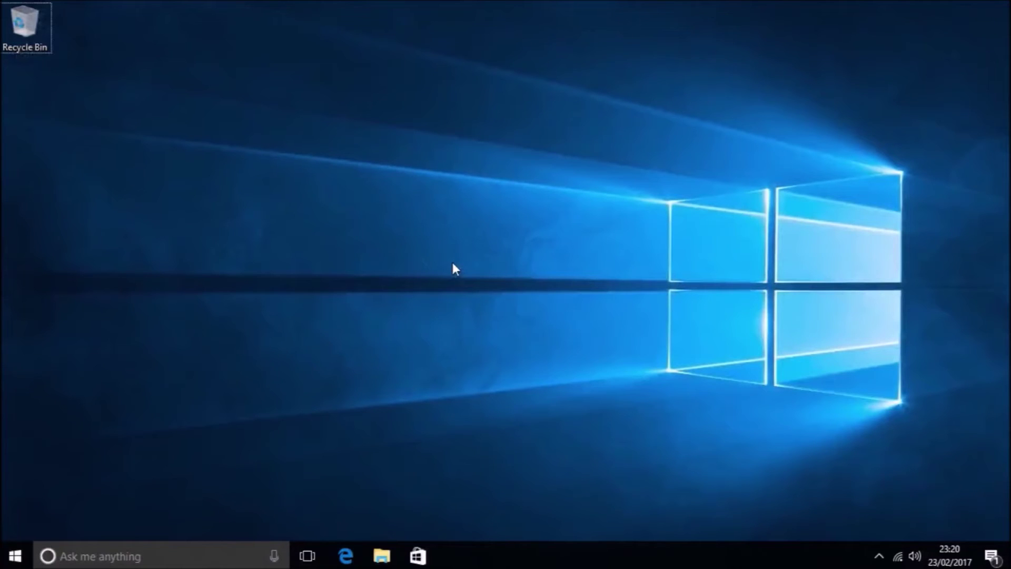
Open System Information by running msinfo32 and maximize its window.
key(super+r)
text(ms)
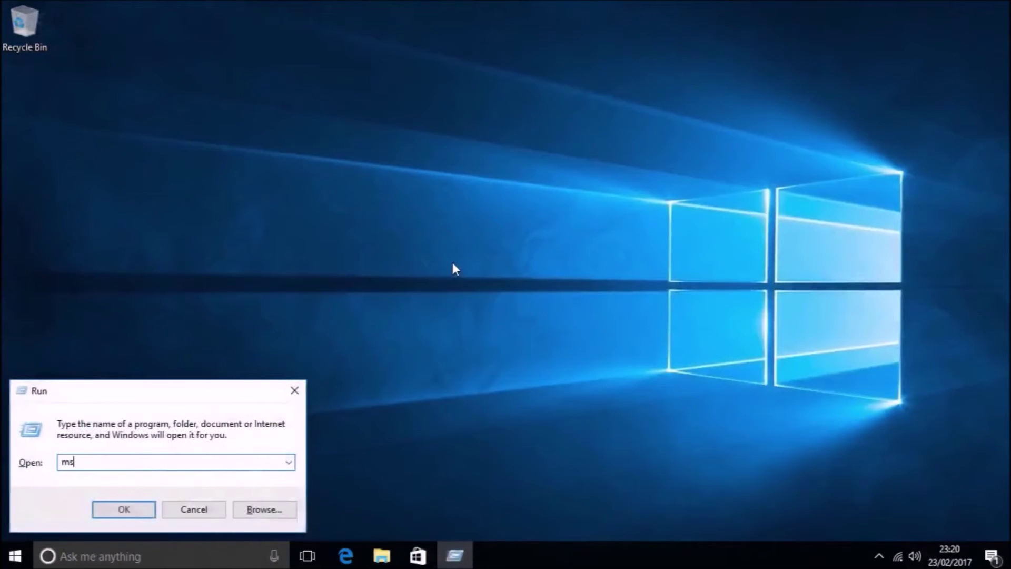
text(info32)
key(Return)
scroll(567, 253, down, 2)
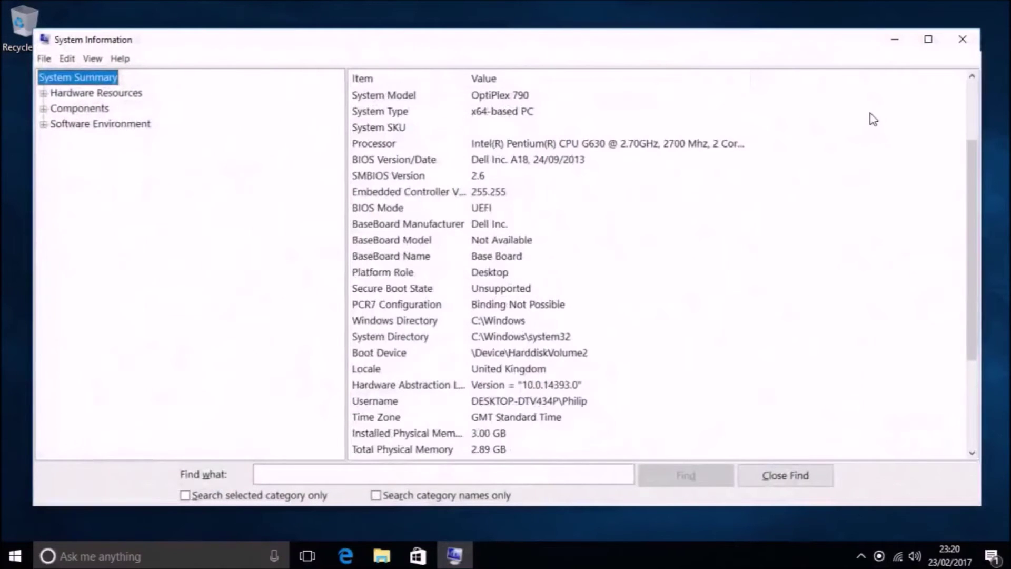
scroll(895, 171, up, 2)
click(928, 40)
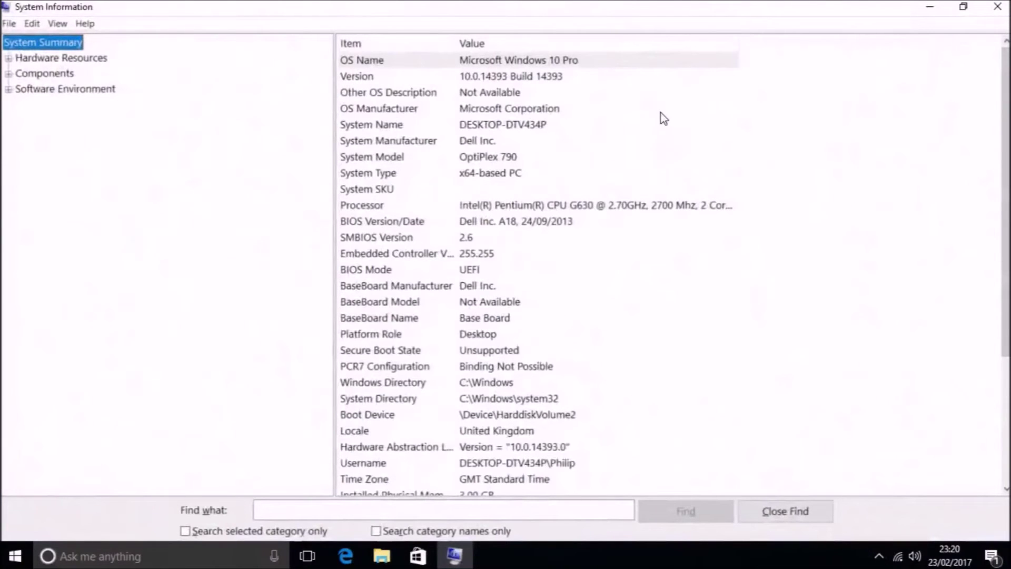
Examine the OS name, version, system model, BIOS version, BIOS mode and Secure Boot state, and close System Information.
click(715, 62)
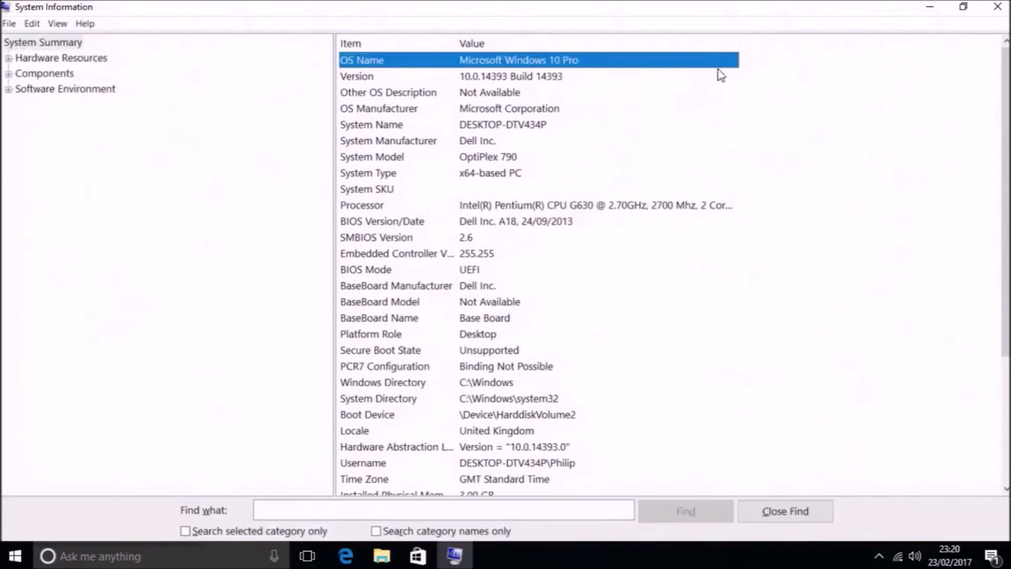
click(720, 71)
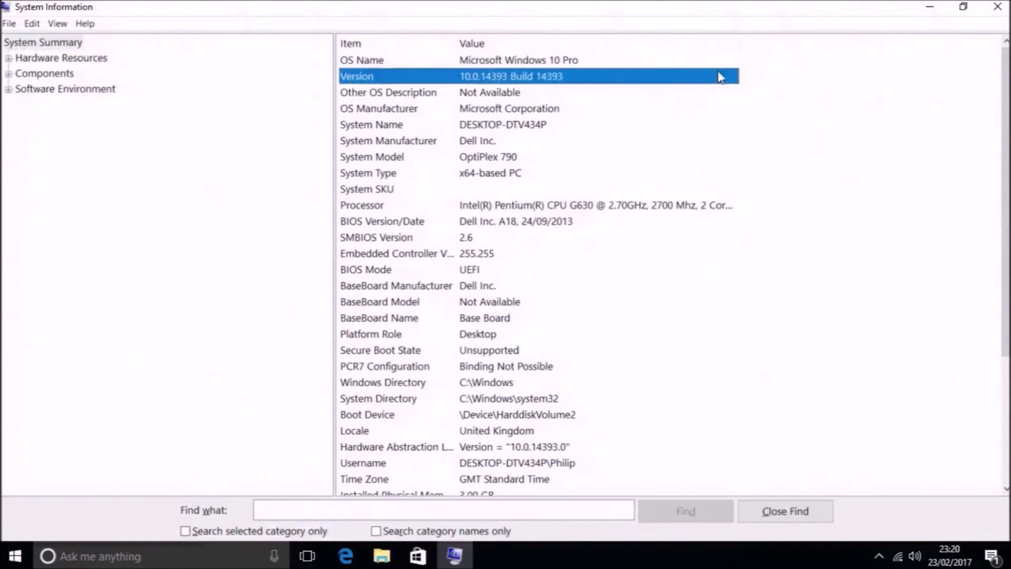
click(694, 143)
click(697, 154)
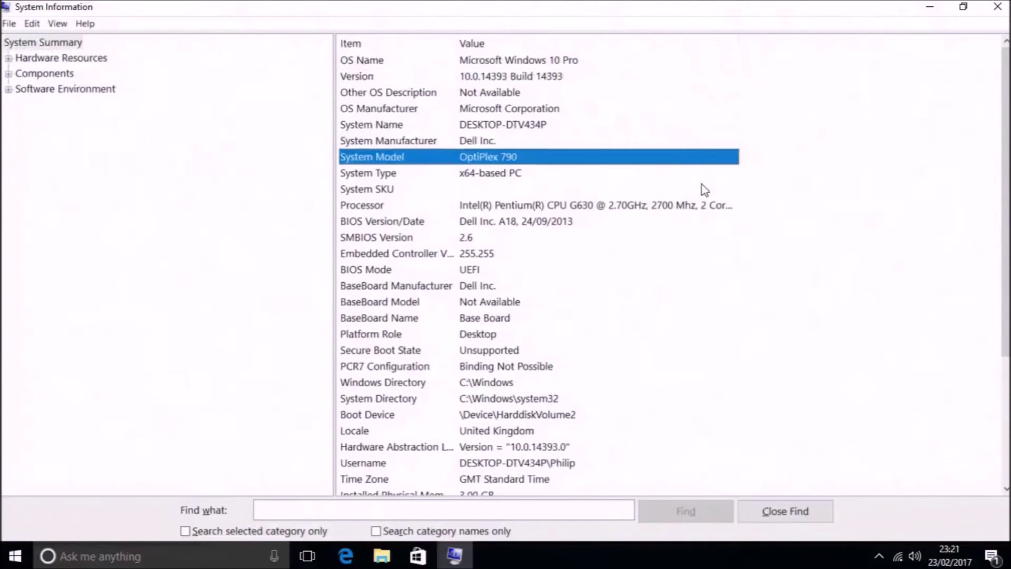
click(720, 221)
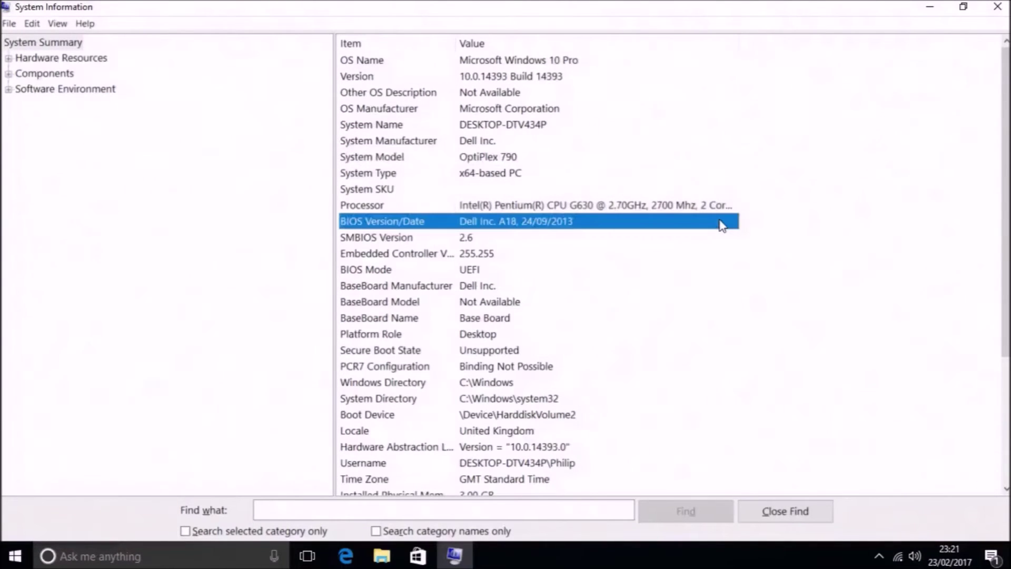
click(721, 238)
click(709, 274)
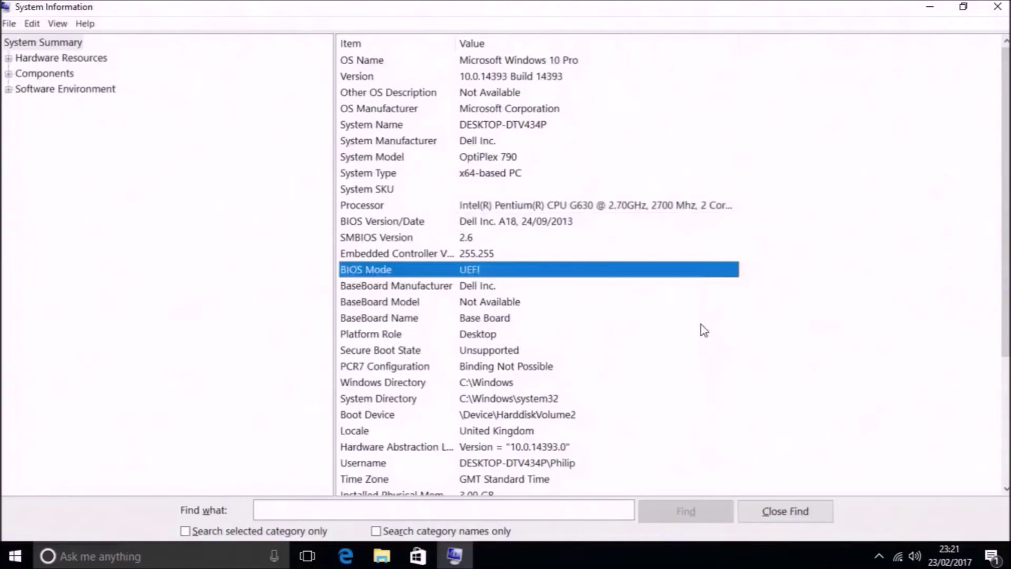
click(695, 353)
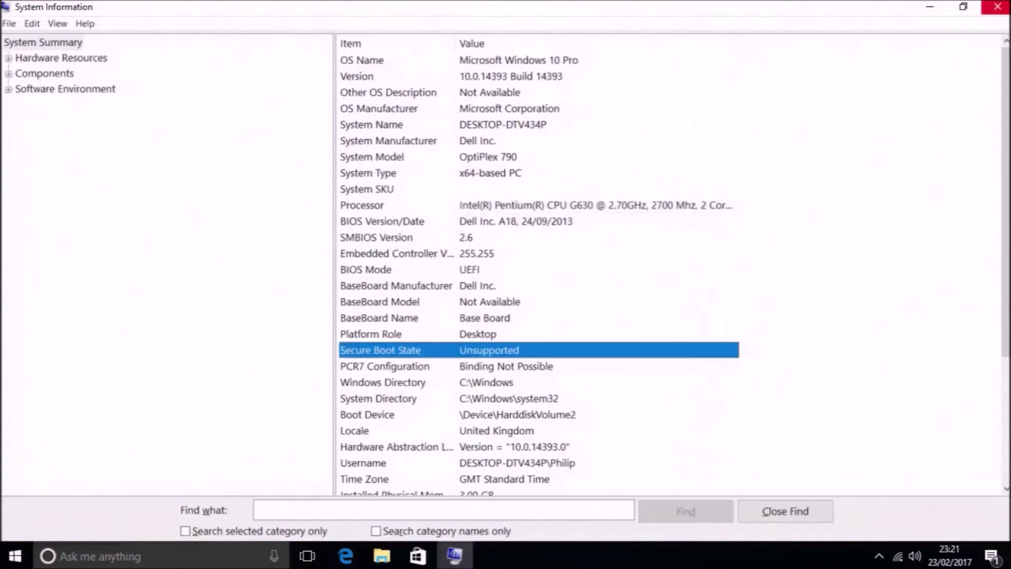
click(1001, 8)
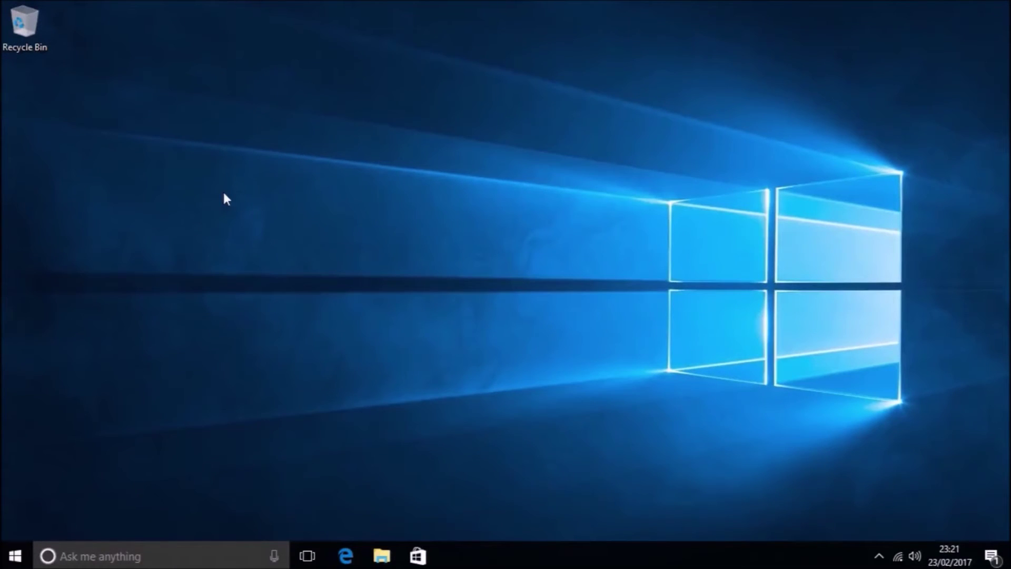
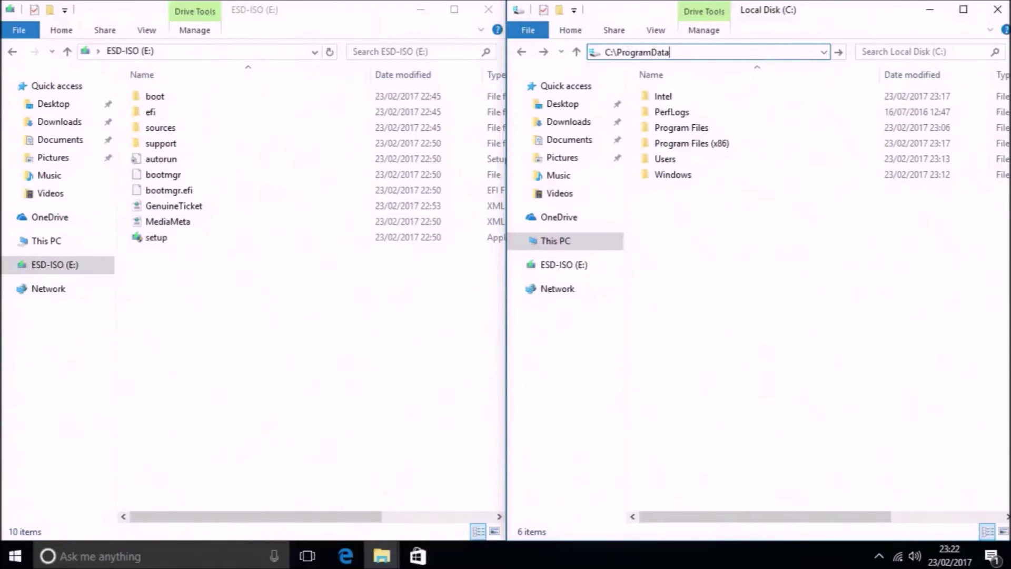
Open the folder C:\ProgramData\Microsoft\Windows\ClipSVC\GenuineTicket beside the USB drive window.
key(Return)
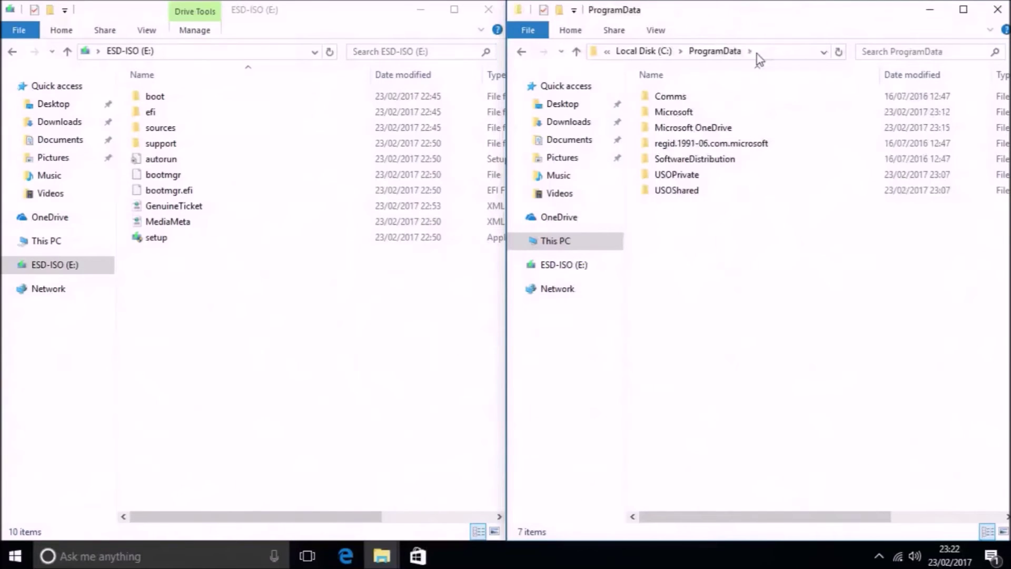
double_click(789, 112)
scroll(787, 211, down, 1)
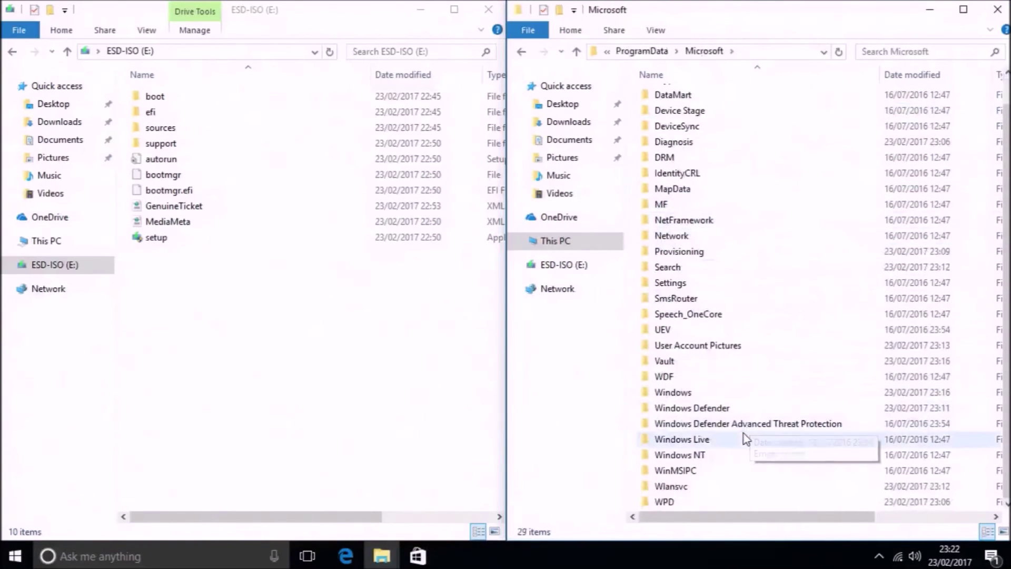
double_click(748, 395)
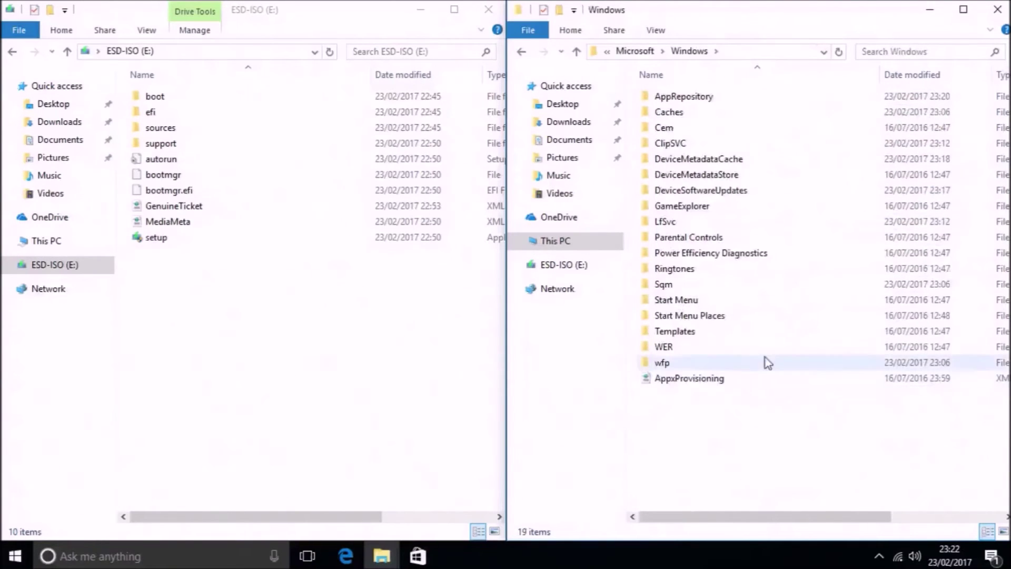
mouse_move(716, 145)
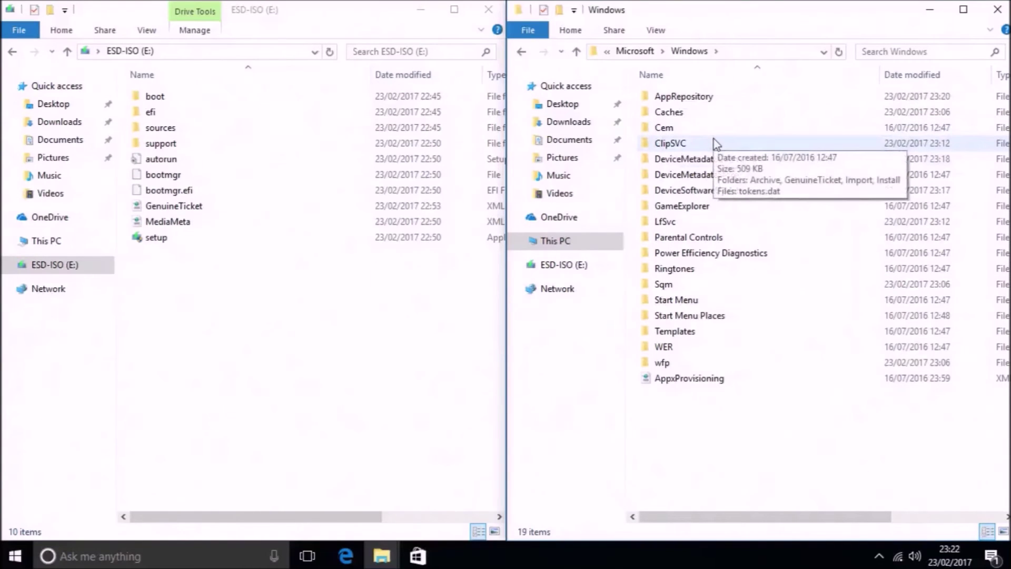
double_click(717, 143)
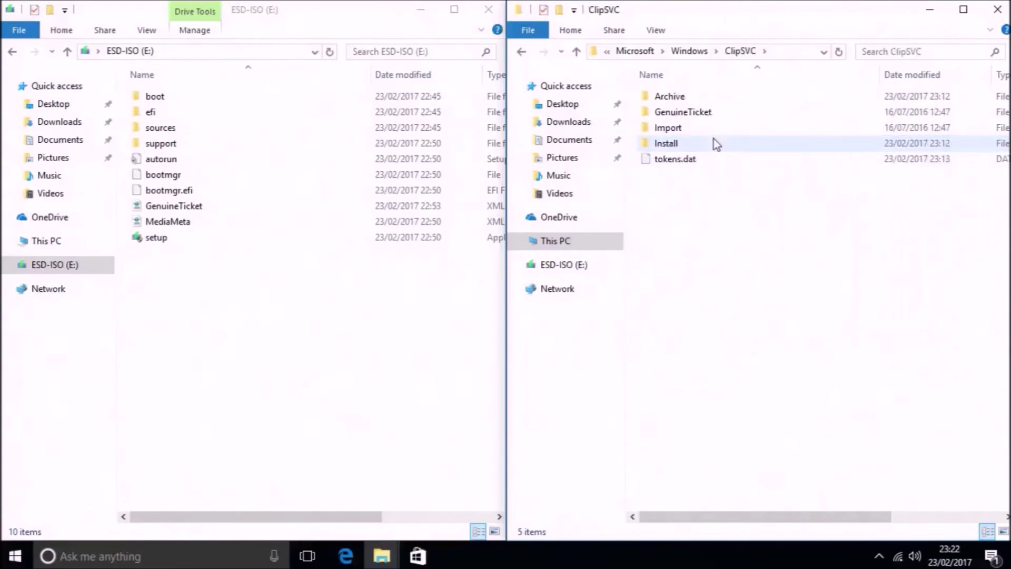
double_click(719, 115)
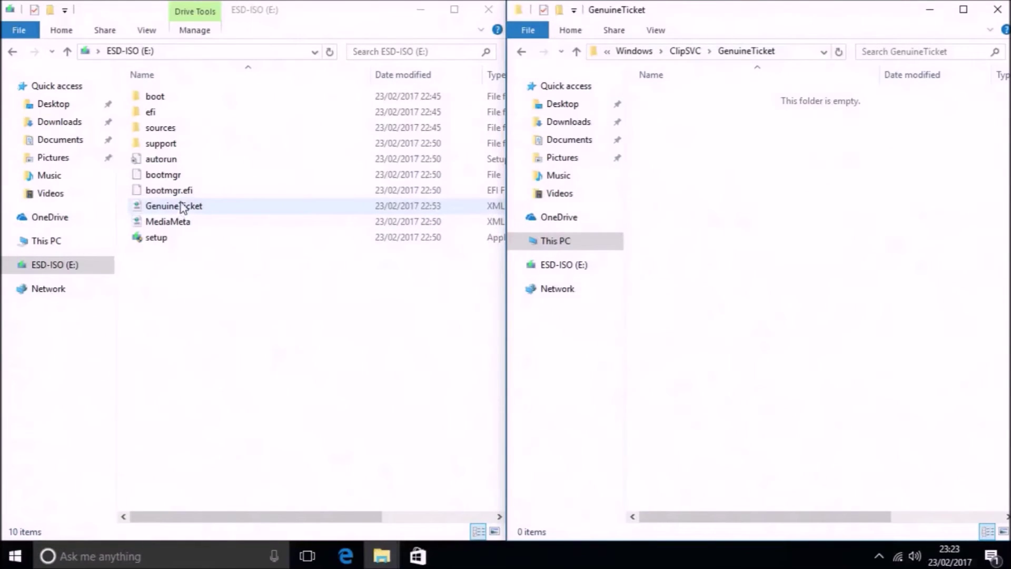
Copy the GenuineTicket file from ESD-ISO (E:) into the ClipSVC GenuineTicket folder with administrator permission, and close both folder windows.
drag(181, 207, 730, 212)
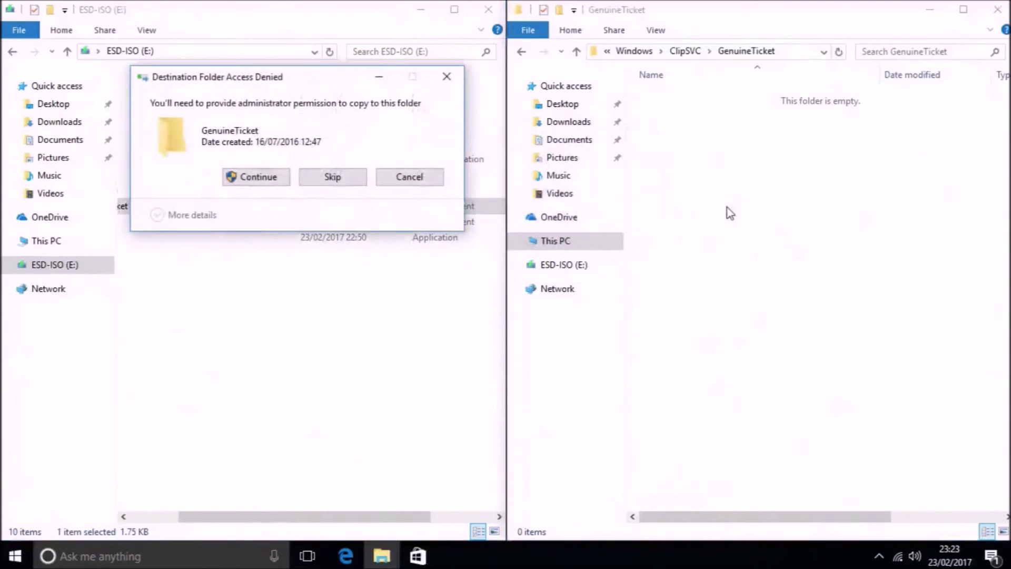
click(271, 184)
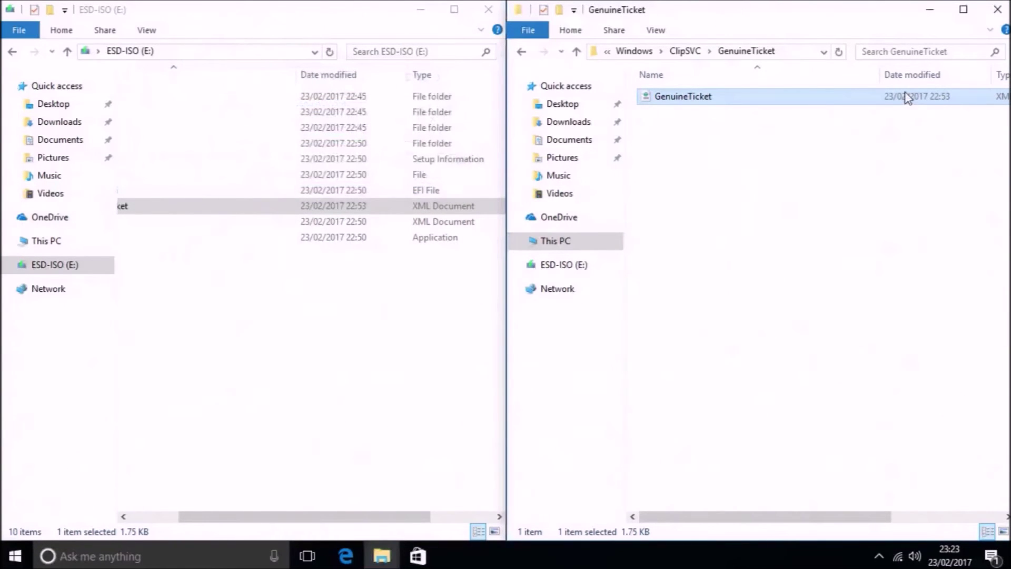
click(997, 10)
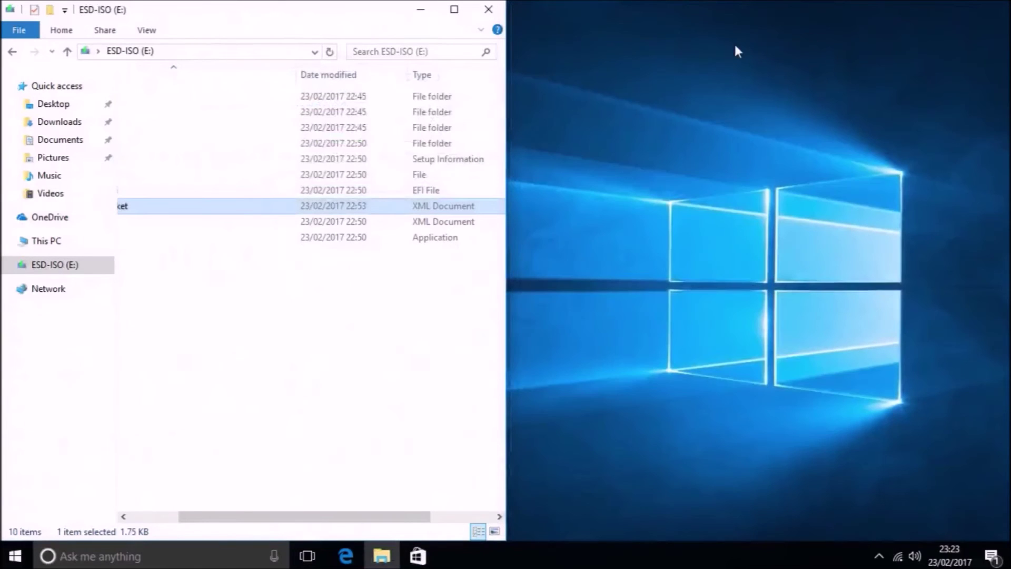
click(489, 9)
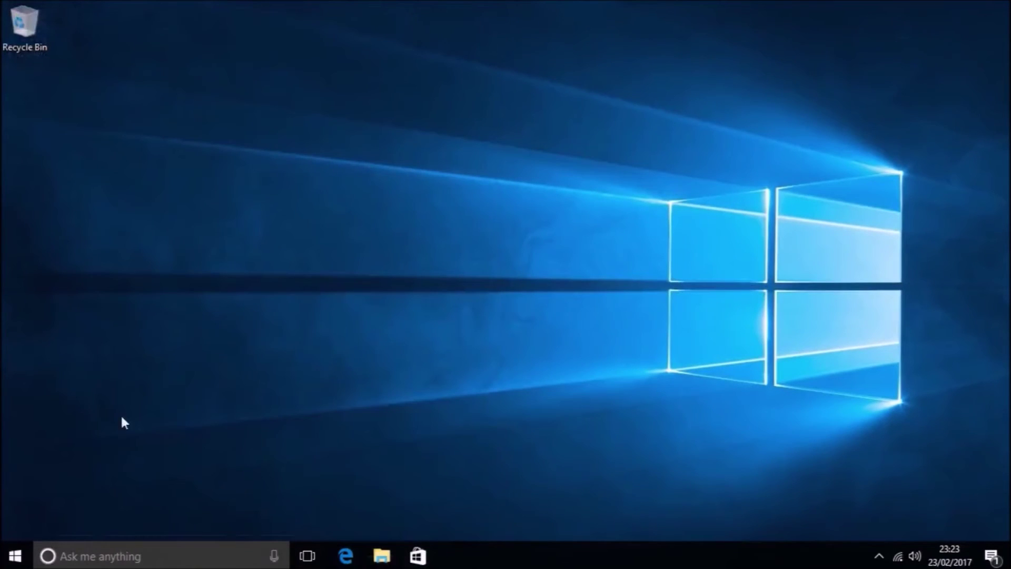
Check the Windows activation status in the System window and restart the computer.
right_click(15, 555)
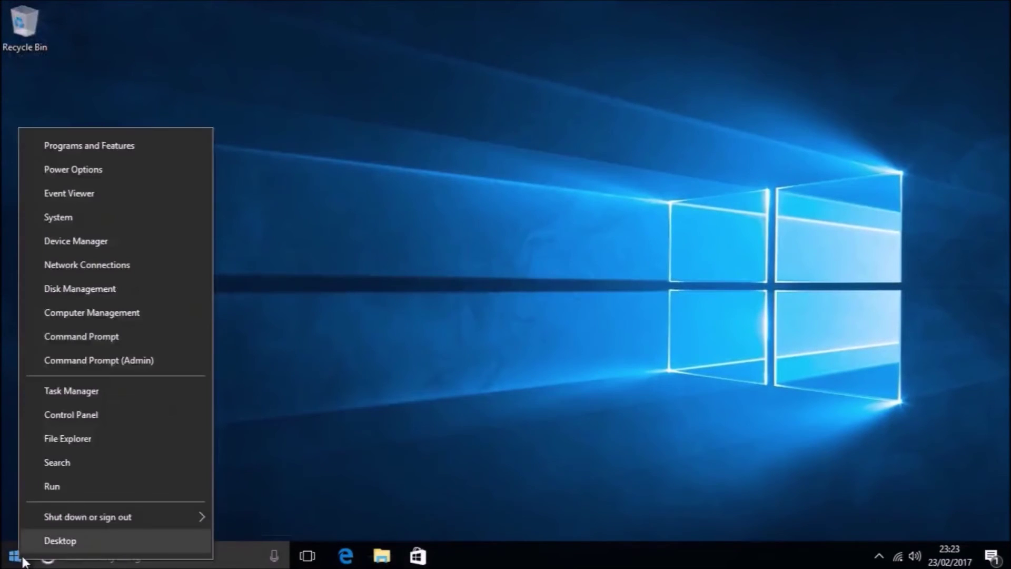
click(90, 220)
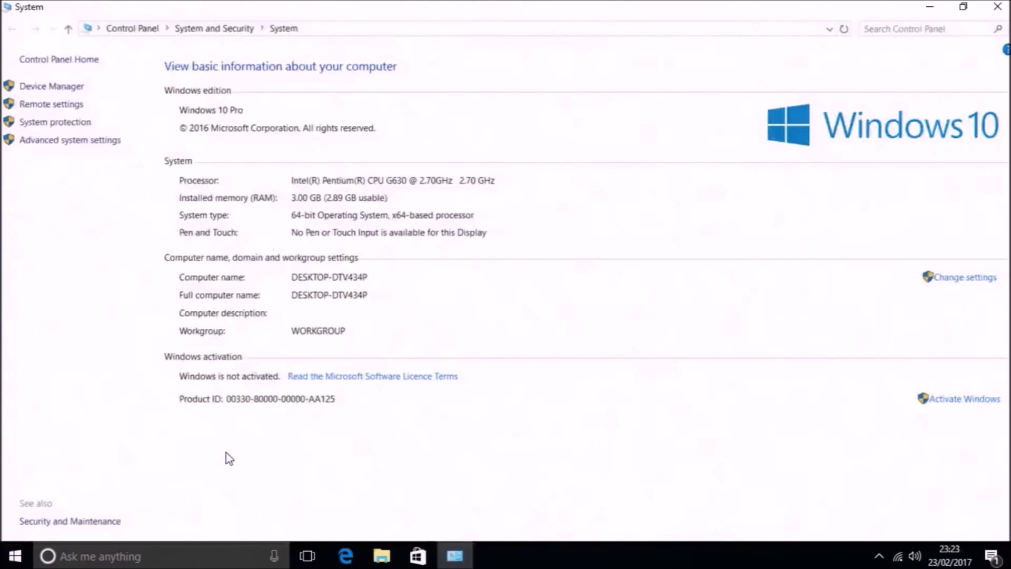
right_click(15, 556)
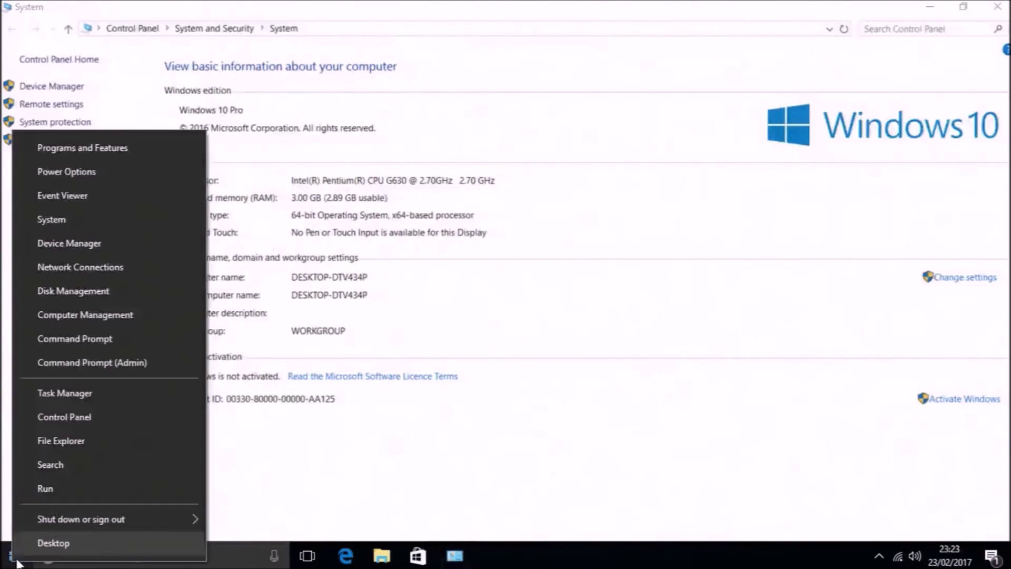
mouse_move(163, 523)
click(213, 515)
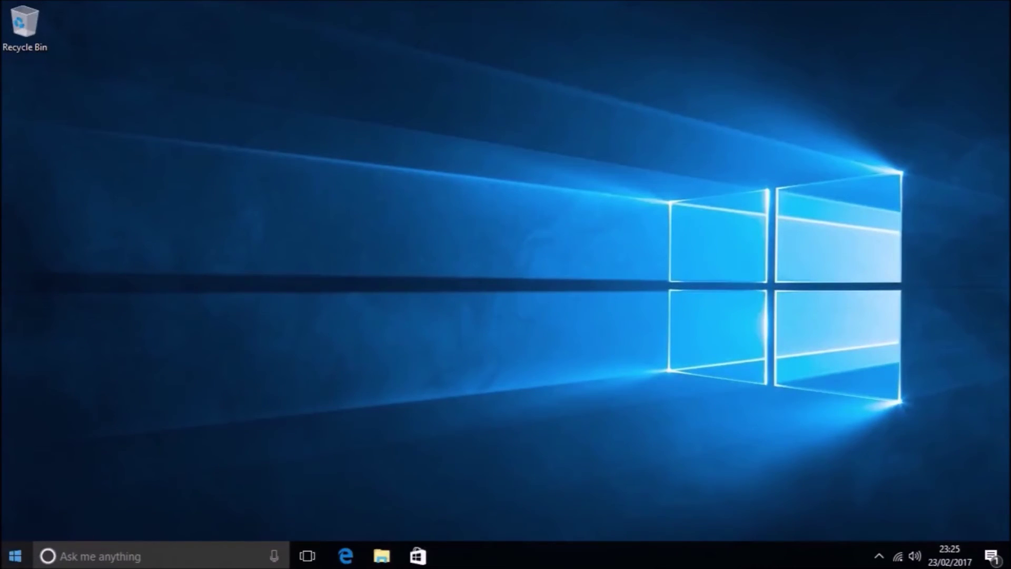
Reopen the System window after the restart, check the Windows activation status and maximize the window.
right_click(14, 555)
click(100, 237)
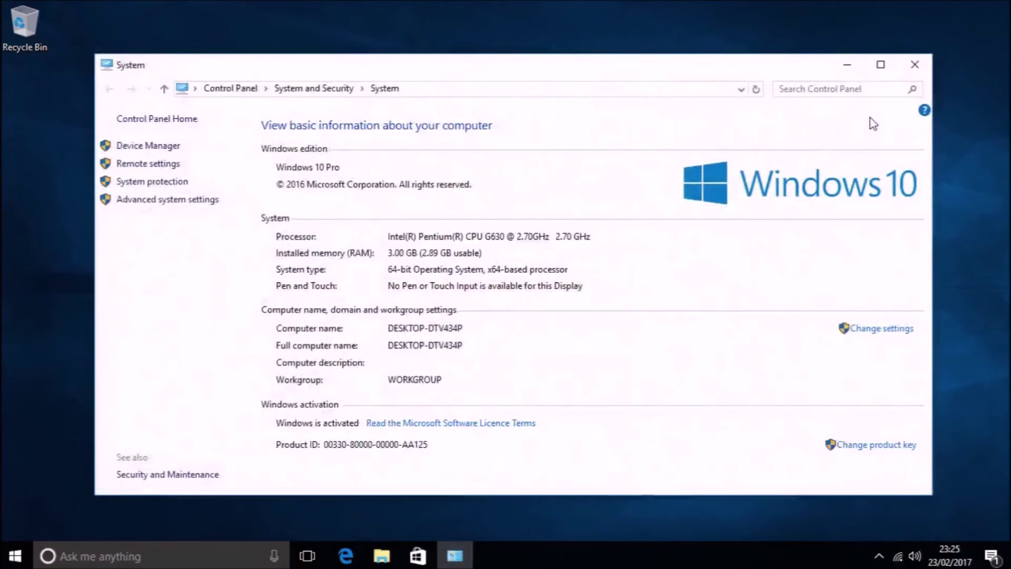
click(881, 70)
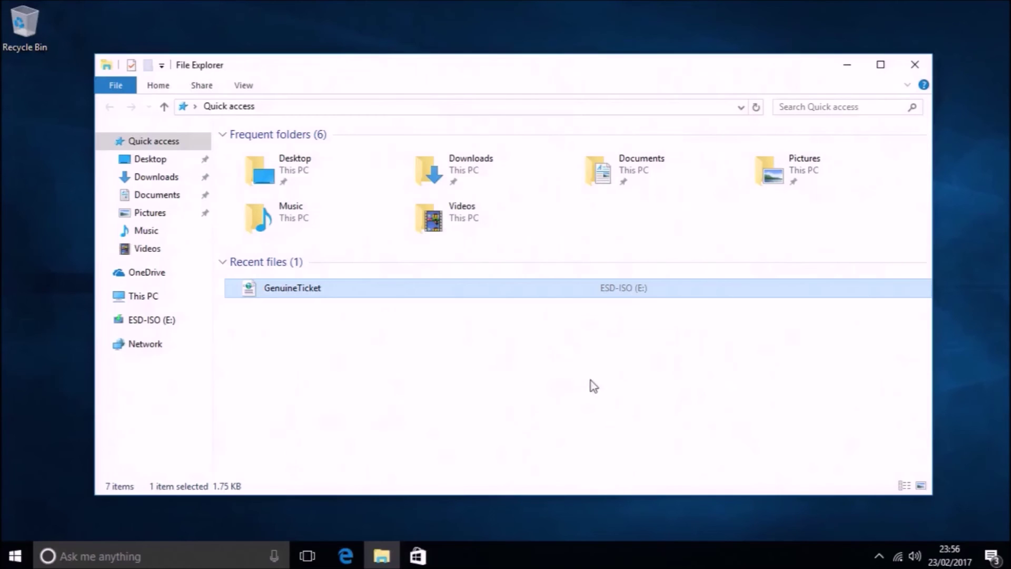
Open the GenuineTicket file from the recent files and examine its XML contents across their full width.
double_click(615, 296)
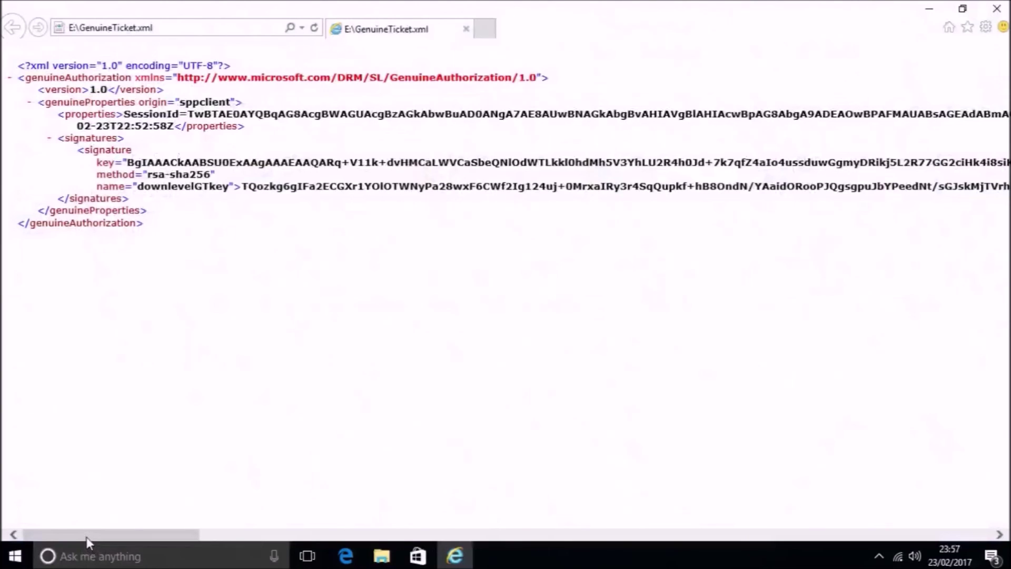
drag(86, 535, 917, 484)
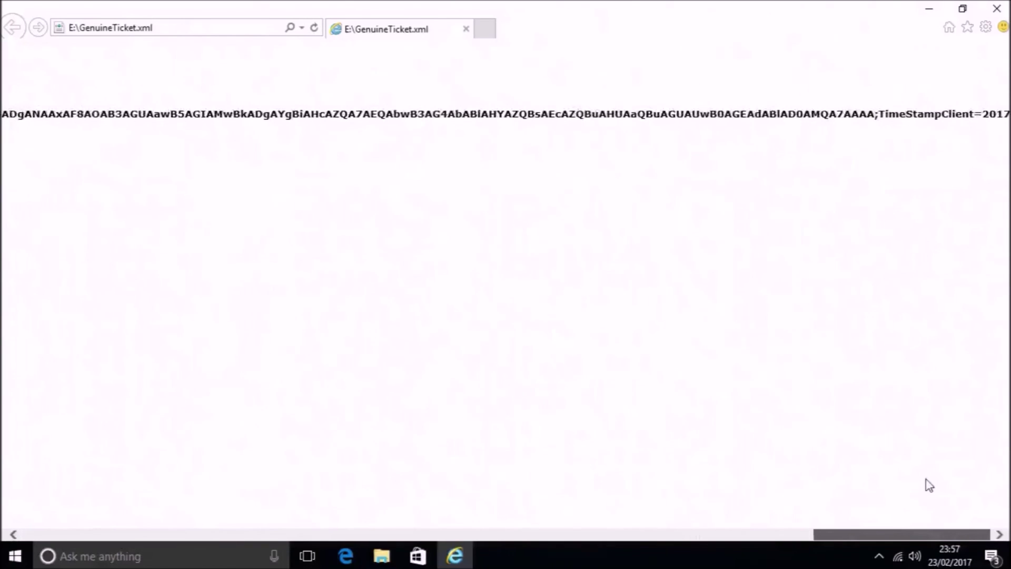
drag(926, 485, 357, 408)
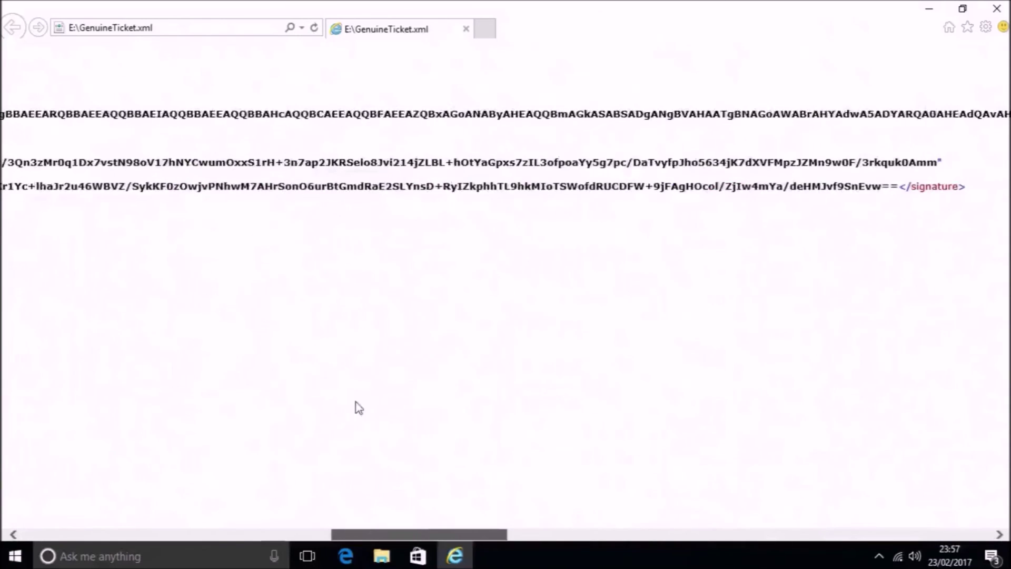
scroll(357, 407, left, 10)
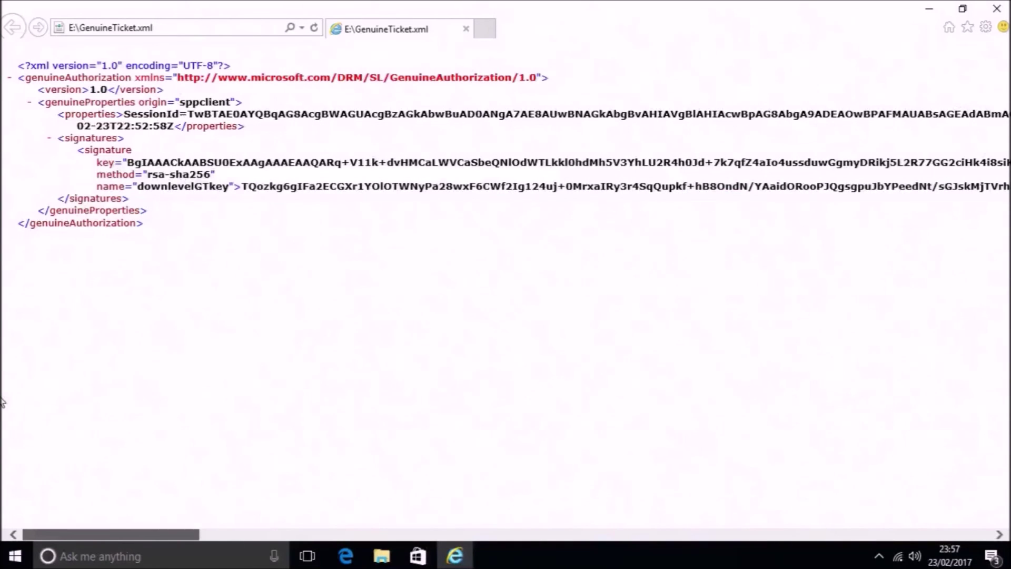